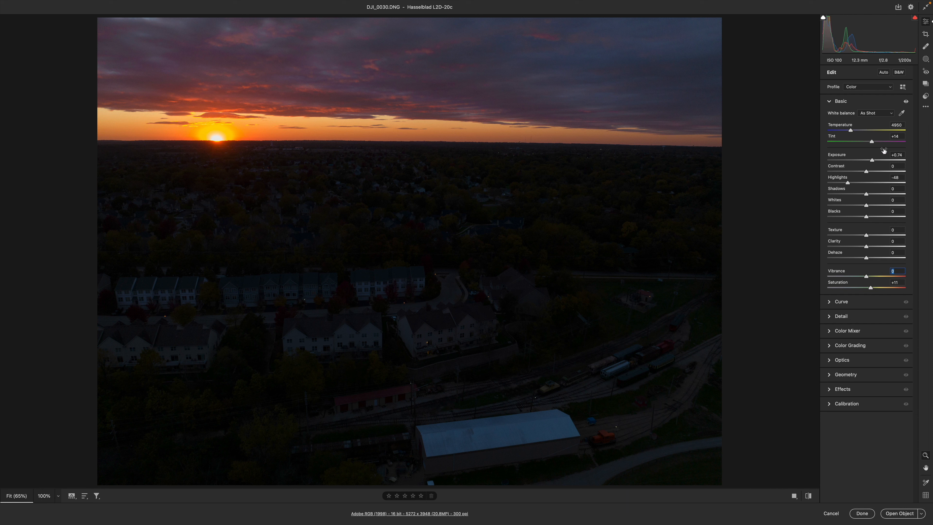
Open the raw sunset photo as a smart object and review its raw settings, leaving them unchanged
{"action": "left_click", "coordinate": [897, 512]}
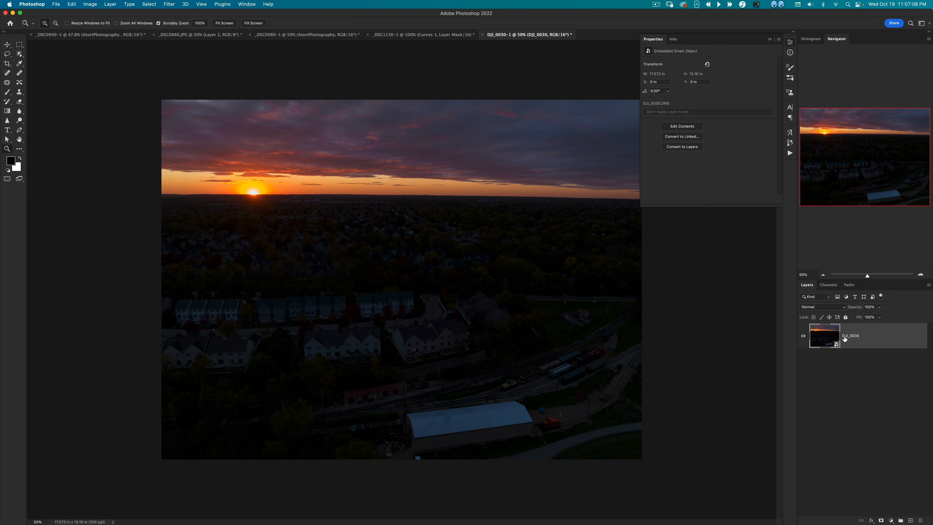
{"action": "double_click", "coordinate": [821, 333]}
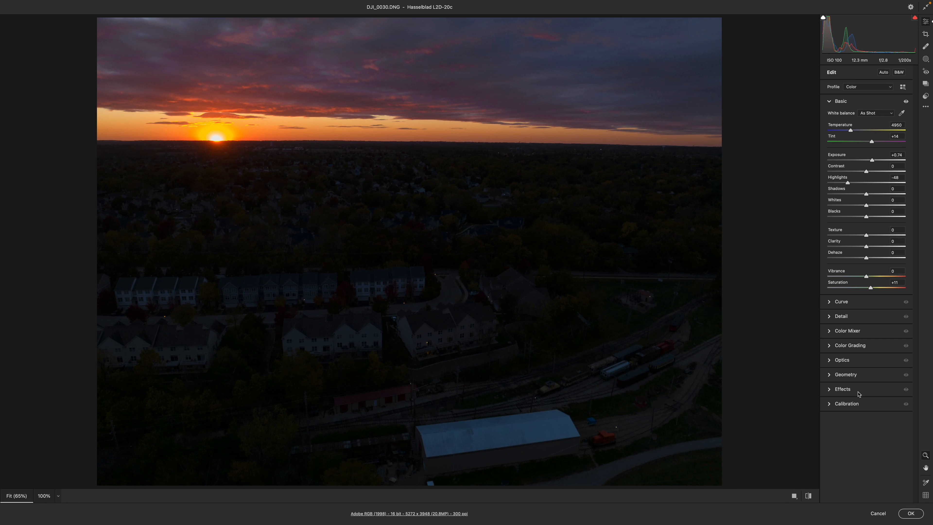
{"action": "left_click", "coordinate": [880, 514]}
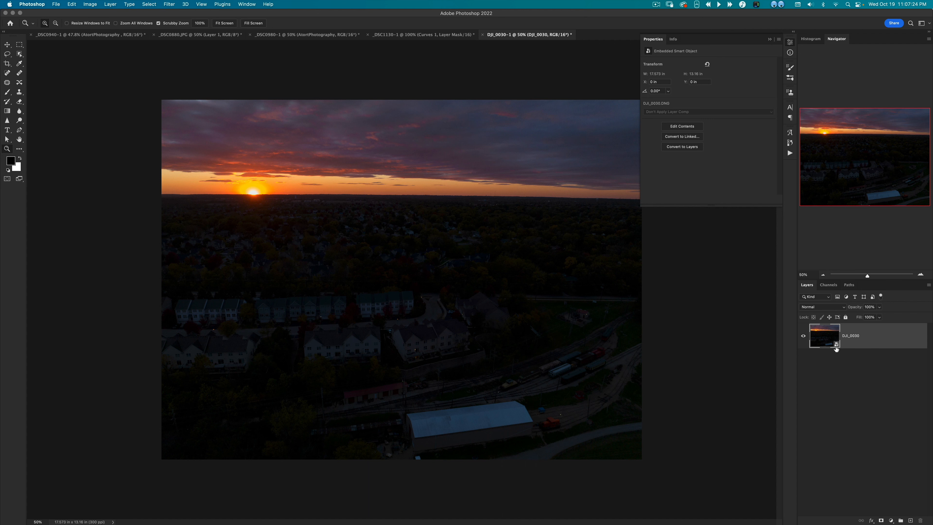
Create an independent smart object copy of the DJI_0030 layer and set its raw temperature to 5250 and exposure to +4.40
{"action": "right_click", "coordinate": [865, 332]}
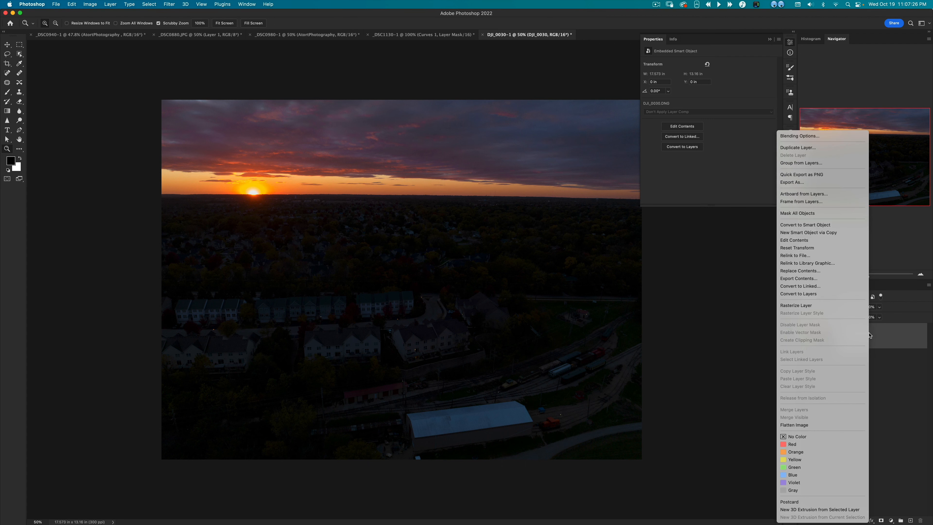
{"action": "left_click", "coordinate": [851, 236]}
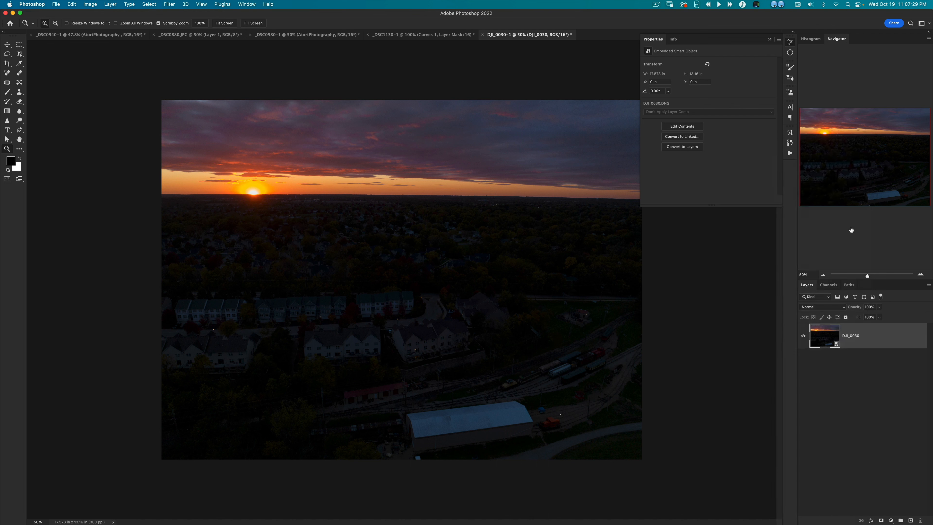
{"action": "double_click", "coordinate": [825, 338]}
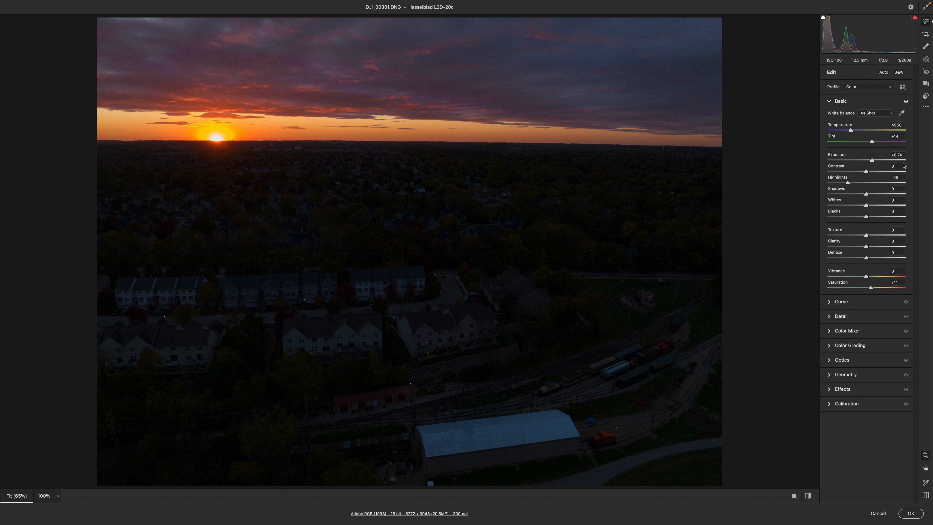
{"action": "left_click_drag", "start_coordinate": [879, 158], "coordinate": [899, 158]}
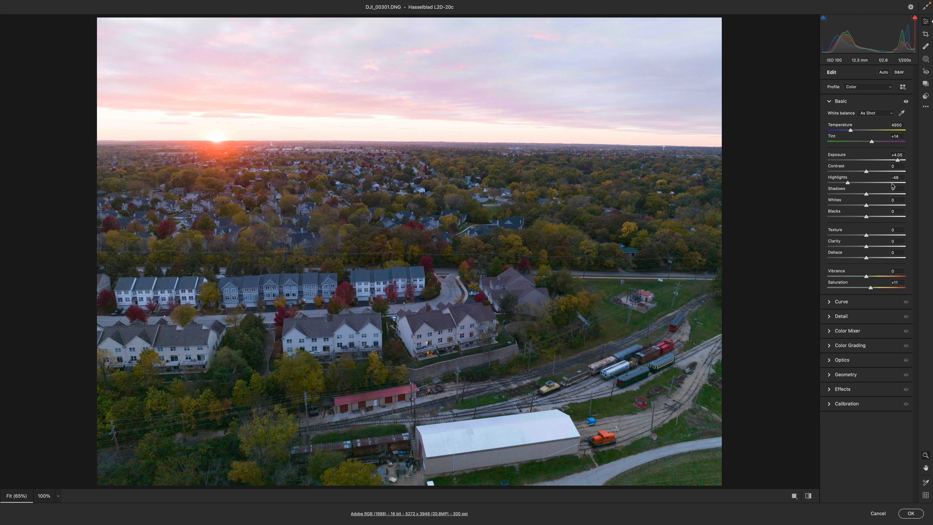
{"action": "left_click", "coordinate": [853, 130]}
{"action": "left_click", "coordinate": [897, 160]}
{"action": "left_click_drag", "start_coordinate": [897, 160], "coordinate": [900, 160]}
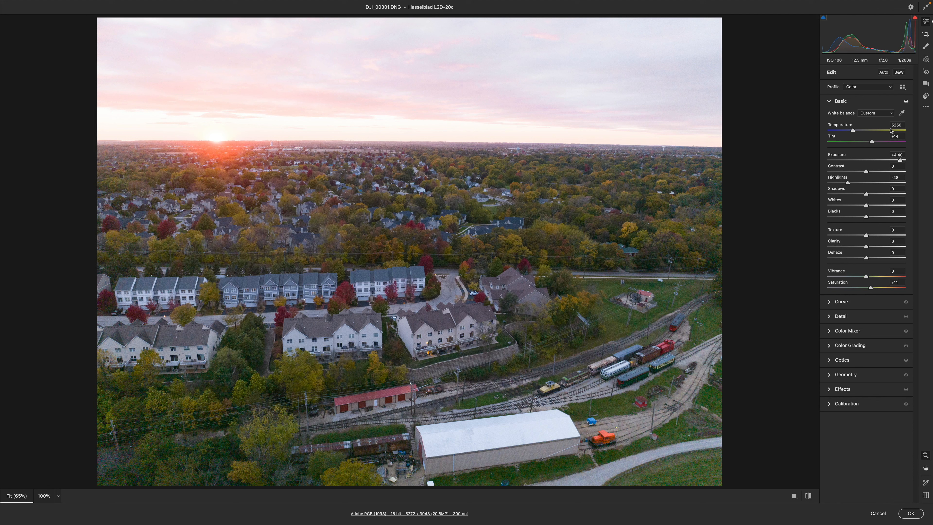
{"action": "left_click", "coordinate": [911, 513]}
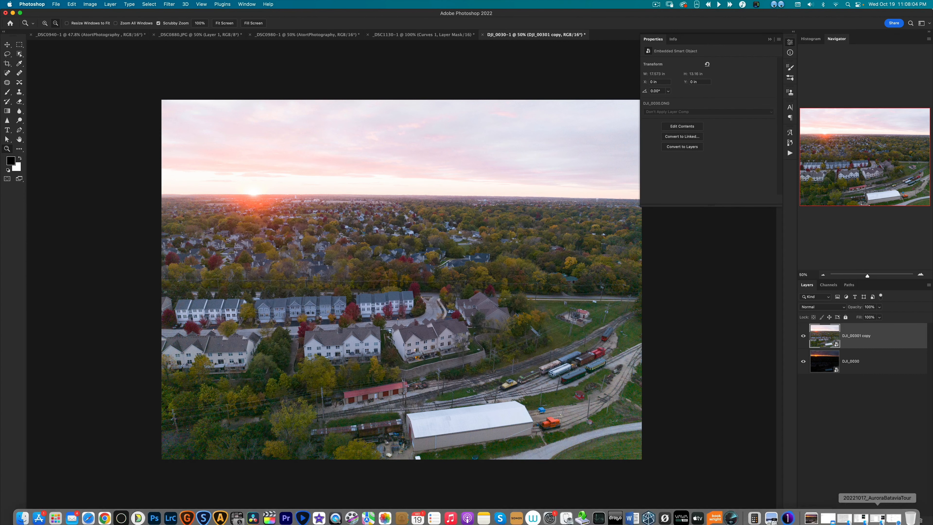
Add a black mask to the bright copy and apply a short white-to-black gradient upward across the horizon to reveal only the land
{"action": "left_click", "coordinate": [880, 520], "text": "alt"}
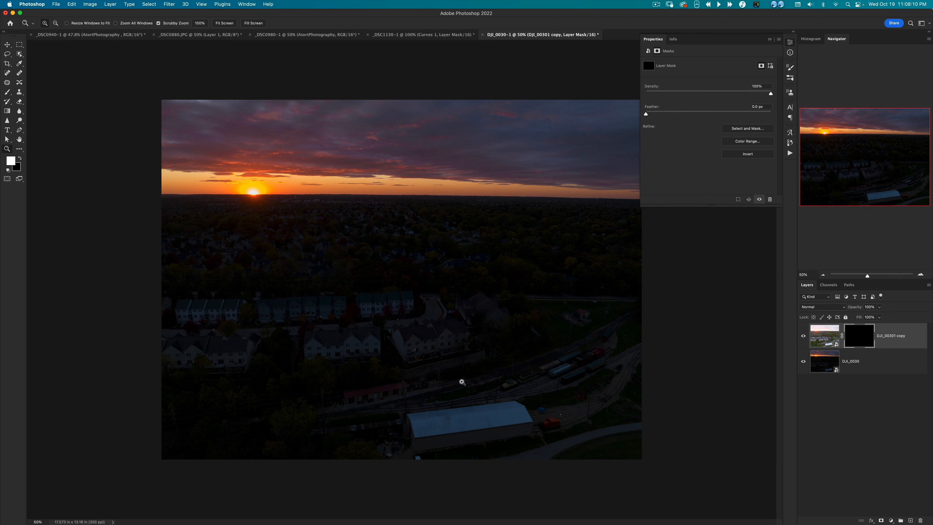
{"action": "key", "text": "g"}
{"action": "left_click_drag", "start_coordinate": [458, 374], "coordinate": [403, 216]}
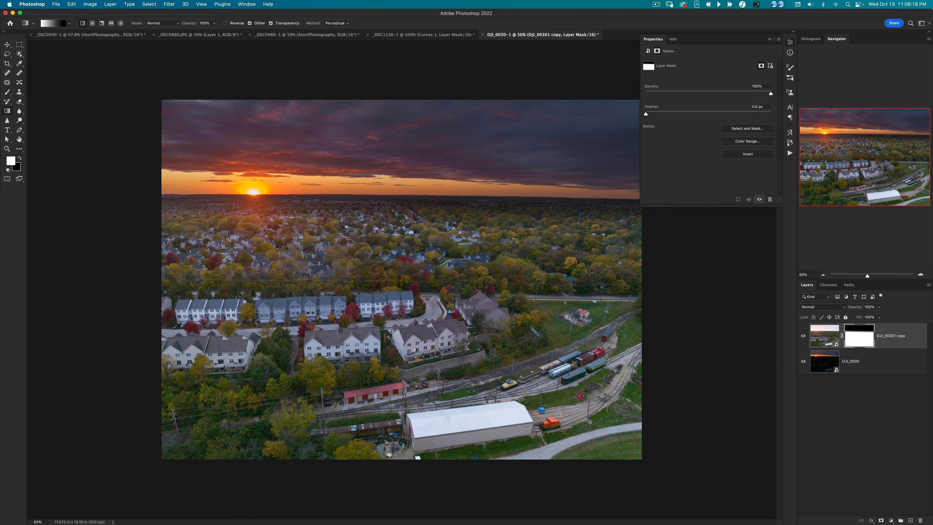
{"action": "key", "text": "super+z"}
{"action": "left_click_drag", "start_coordinate": [396, 294], "coordinate": [396, 194]}
{"action": "key", "text": "super+z"}
{"action": "left_click_drag", "start_coordinate": [407, 240], "coordinate": [408, 164]}
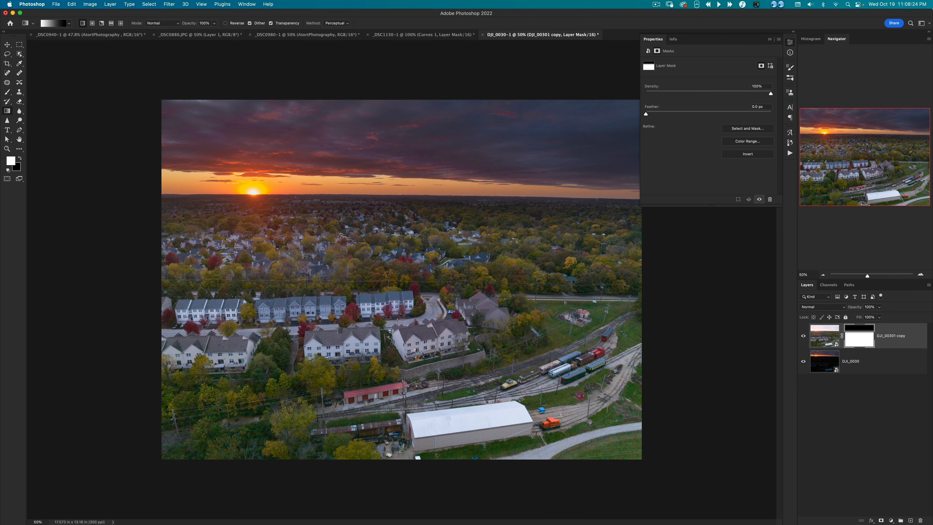
Paint black on the mask with a large soft brush at 30% opacity to darken the land below the horizon
{"action": "key", "text": "b"}
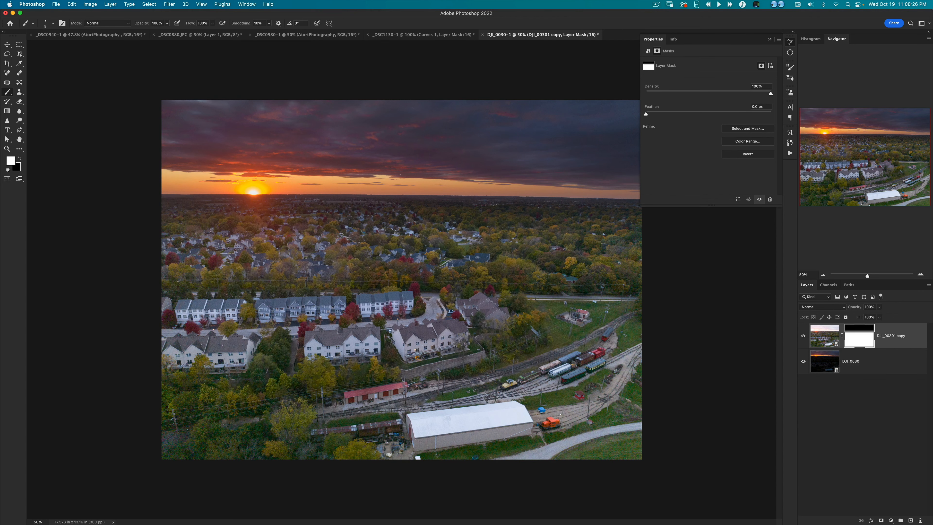
{"action": "mouse_move", "coordinate": [396, 166]}
{"action": "left_mouse_down", "text": "ctrl+alt"}
{"action": "mouse_move", "coordinate": [518, 176]}
{"action": "mouse_move", "coordinate": [483, 162]}
{"action": "mouse_move", "coordinate": [462, 21]}
{"action": "left_mouse_up", "text": "ctrl+alt"}
{"action": "left_click_drag", "start_coordinate": [427, 170], "coordinate": [475, 176], "text": "ctrl+alt"}
{"action": "left_click_drag", "start_coordinate": [520, 133], "coordinate": [279, 147]}
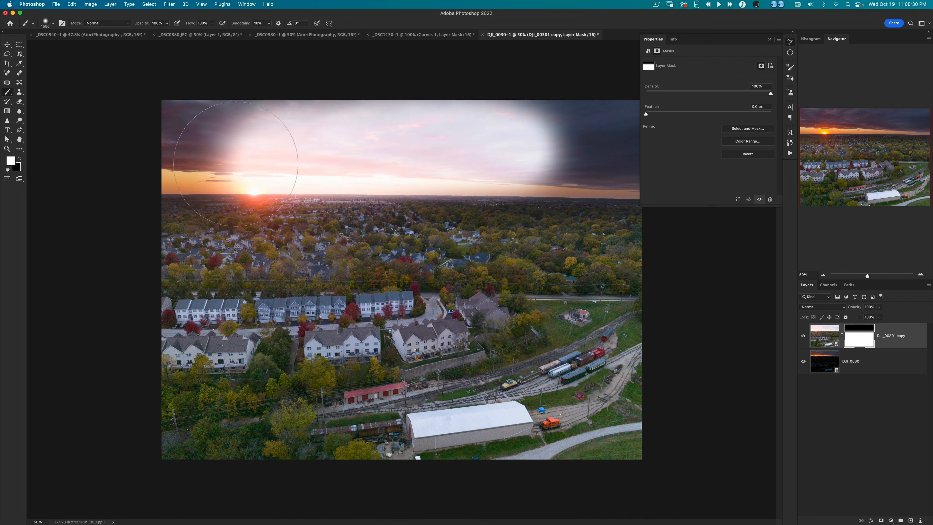
{"action": "key", "text": "super+z"}
{"action": "key", "text": "x"}
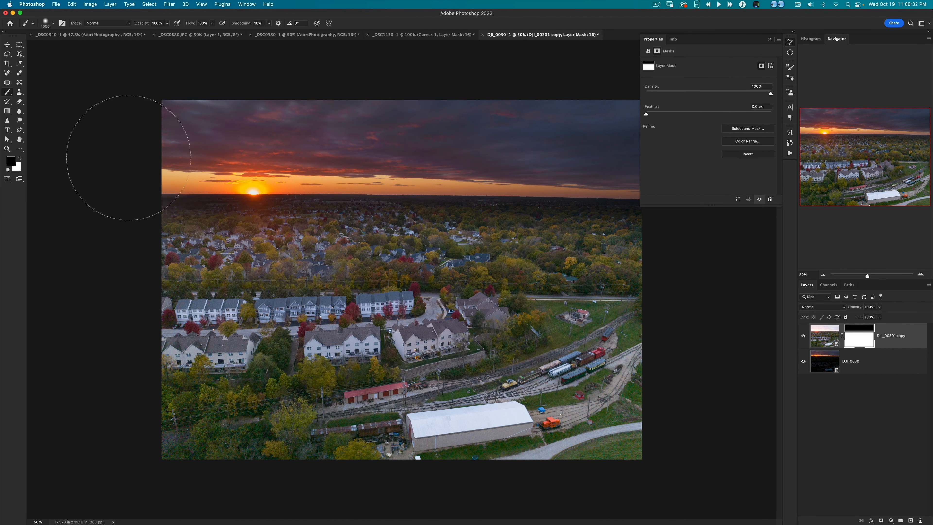
{"action": "key", "text": "3"}
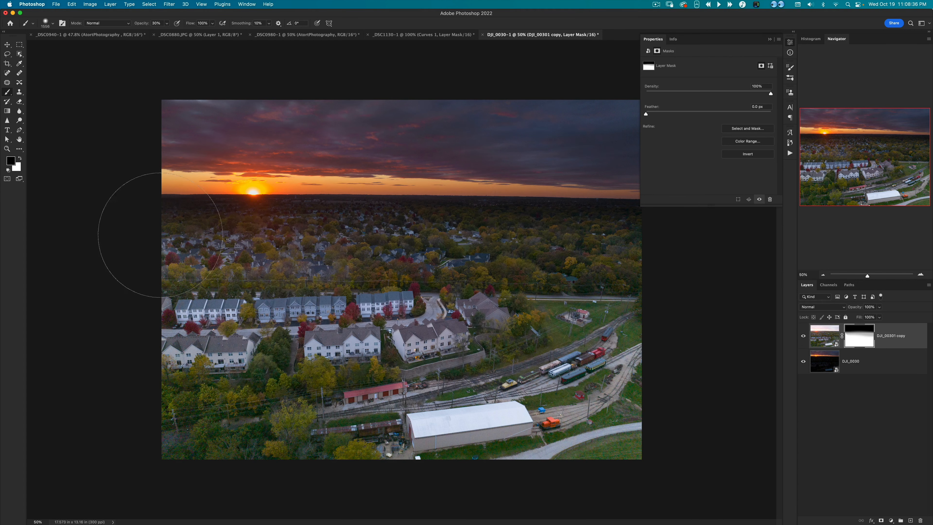
{"action": "left_click_drag", "start_coordinate": [115, 229], "coordinate": [775, 386]}
{"action": "key", "text": "cmd+z"}
{"action": "key", "text": "x"}
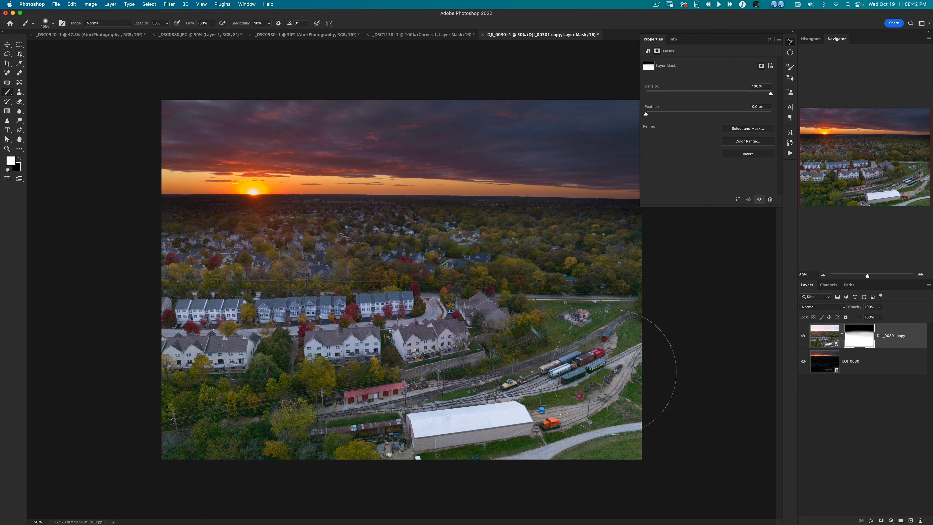
Warm the bright smart object's raw white balance and paint black at 10% opacity on its mask over the distant houses
{"action": "double_click", "coordinate": [824, 340]}
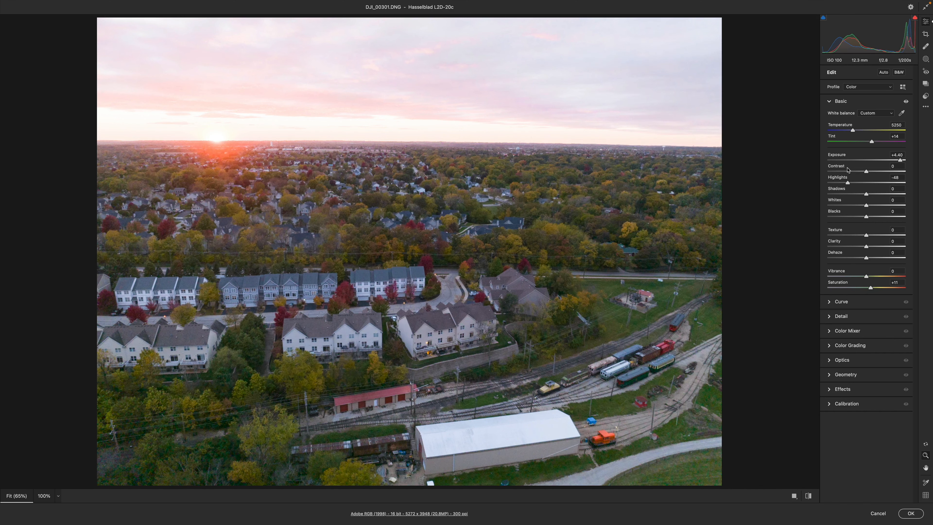
{"action": "left_click_drag", "start_coordinate": [854, 130], "coordinate": [862, 129]}
{"action": "left_click", "coordinate": [910, 513]}
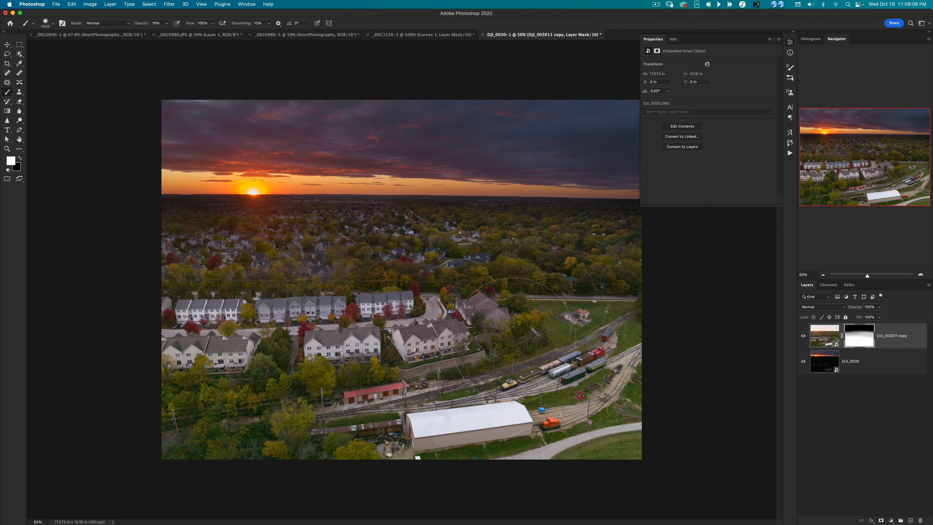
{"action": "key", "text": "x"}
{"action": "left_click_drag", "start_coordinate": [341, 258], "coordinate": [237, 271]}
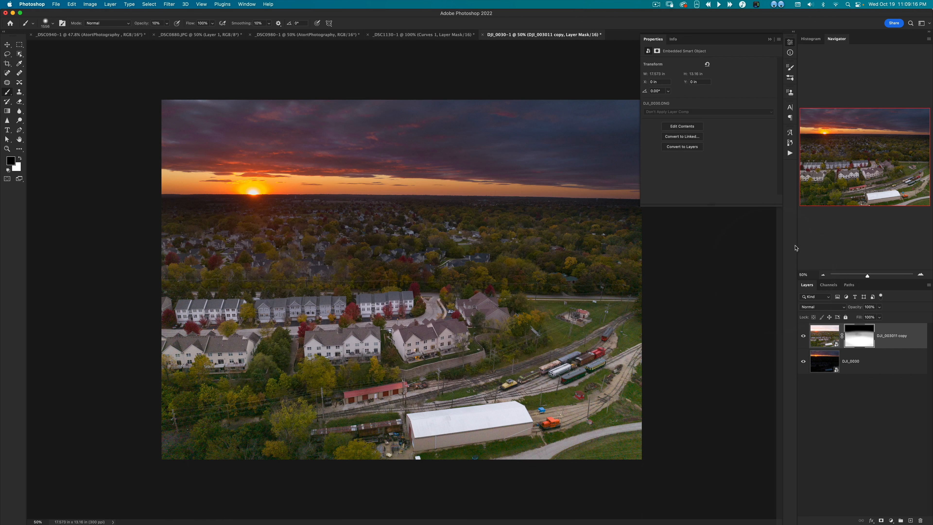
Flatten the image and open a duplicate of the background layer in ON1 Effects 2020
{"action": "key", "text": "super+shift+e"}
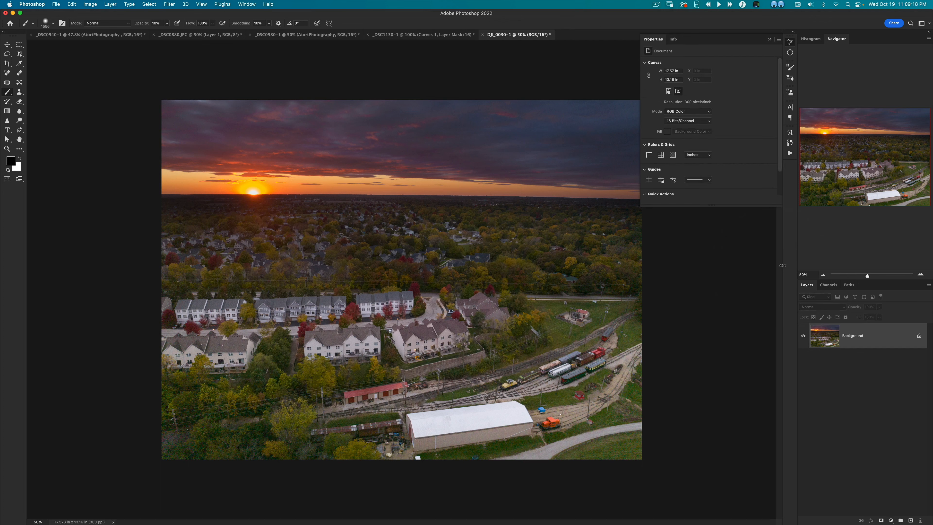
{"action": "key", "text": "super+j"}
{"action": "left_click", "coordinate": [168, 4]}
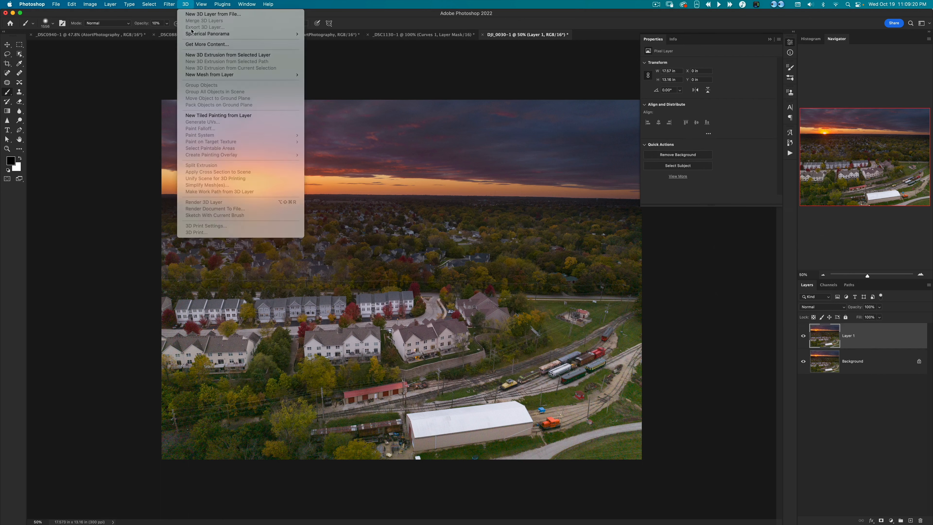
{"action": "mouse_move", "coordinate": [235, 170]}
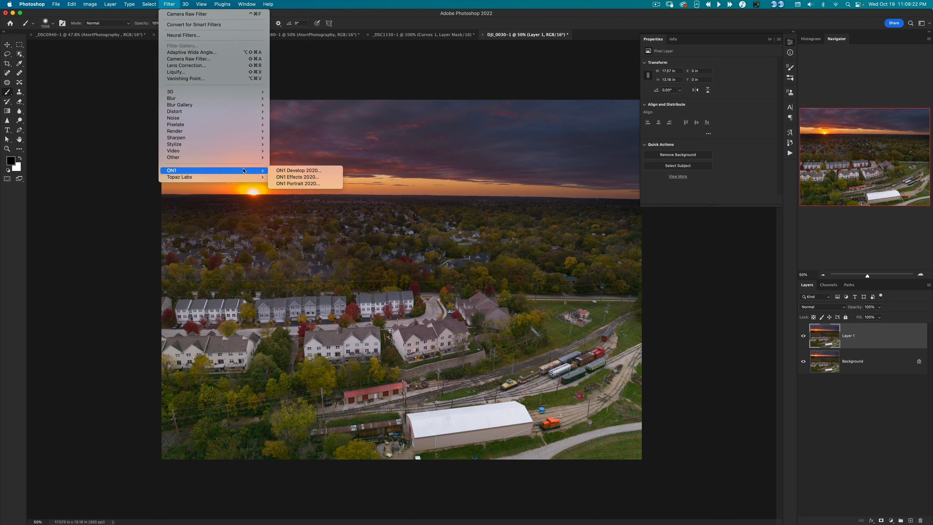
{"action": "left_click", "coordinate": [290, 179]}
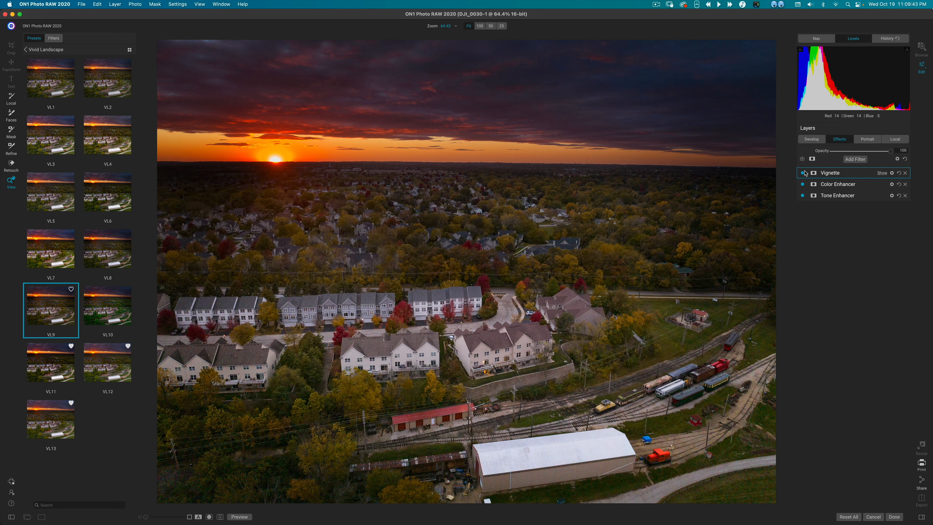
Compare the image without the Vignette filter, keep it on, and set Develop temperature to -10, tint to 24 and vibrance to 23
{"action": "left_click", "coordinate": [803, 173]}
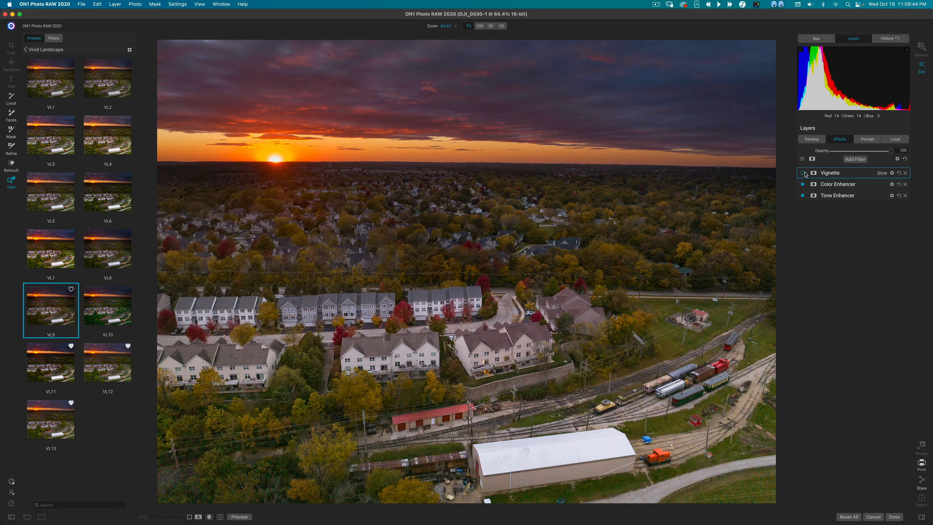
{"action": "left_click", "coordinate": [803, 173]}
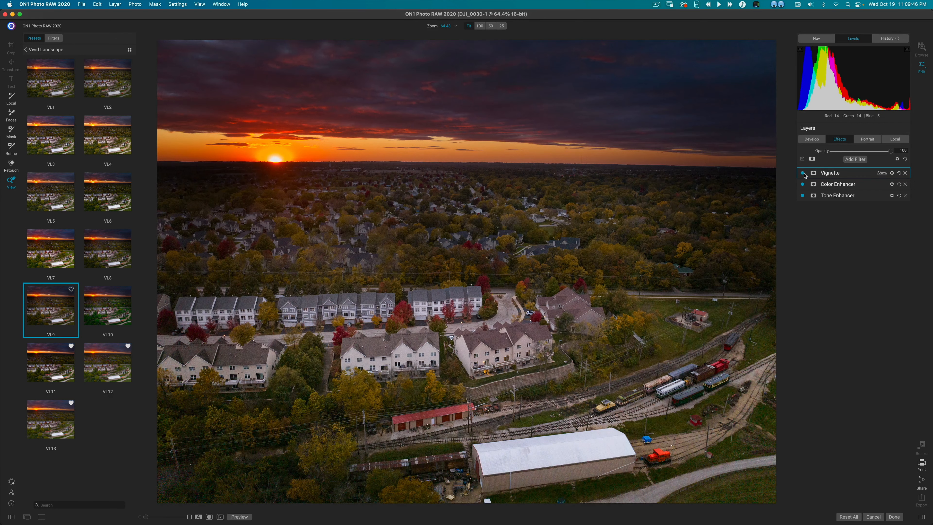
{"action": "left_click", "coordinate": [812, 140]}
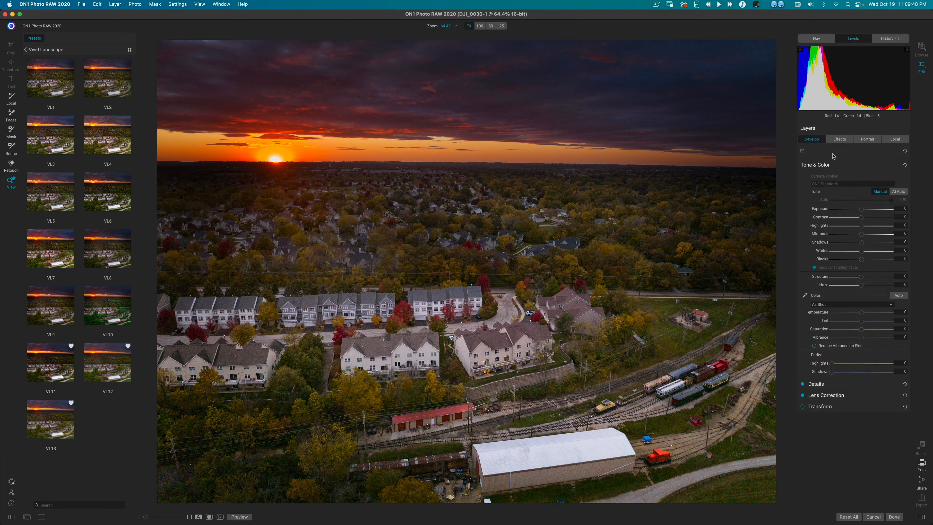
{"action": "left_click_drag", "start_coordinate": [859, 313], "coordinate": [872, 321]}
{"action": "left_click_drag", "start_coordinate": [860, 338], "coordinate": [871, 339]}
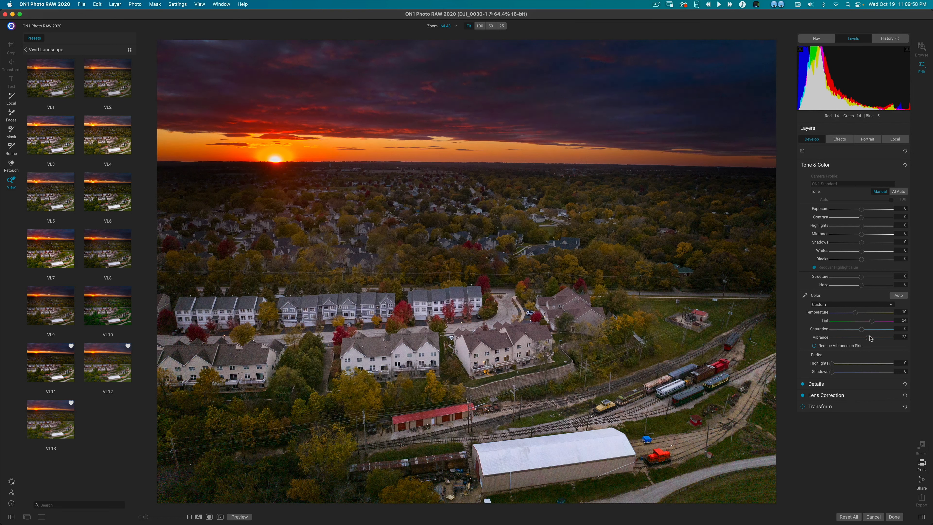
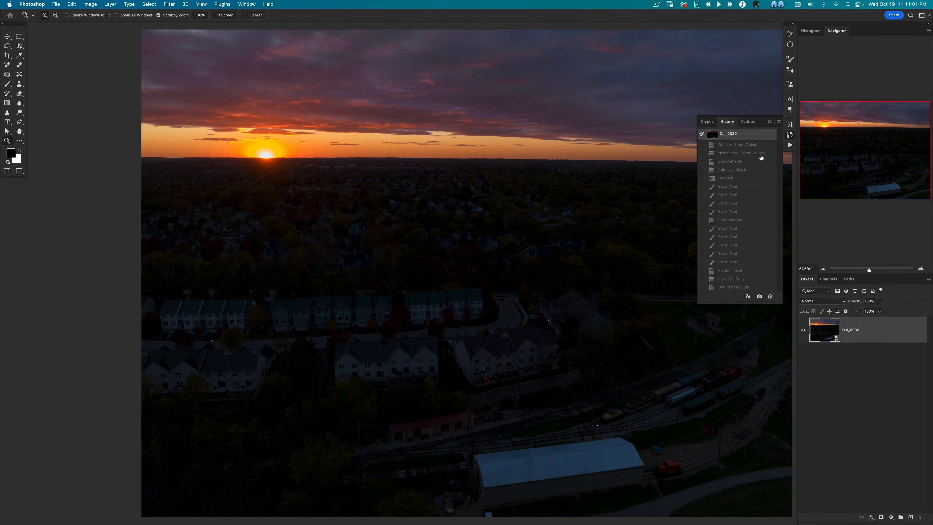
Compare the original DJI_0030 snapshot with the finished edit and view the result without the interface panels
{"action": "key", "text": "super+z"}
{"action": "left_click", "coordinate": [741, 134]}
{"action": "key", "text": "super+z"}
{"action": "key", "text": "Tab"}
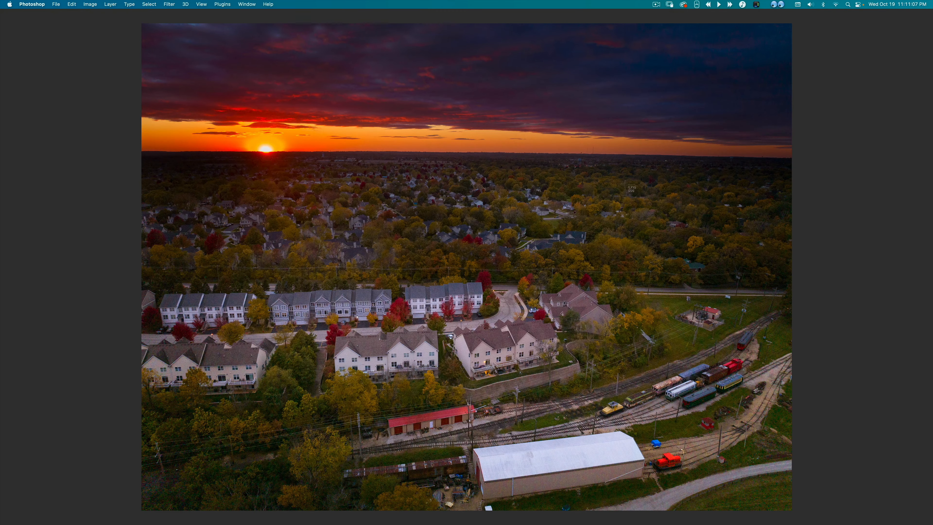
{"action": "left_click_drag", "start_coordinate": [142, 24], "coordinate": [791, 510]}
{"action": "key", "text": "f"}
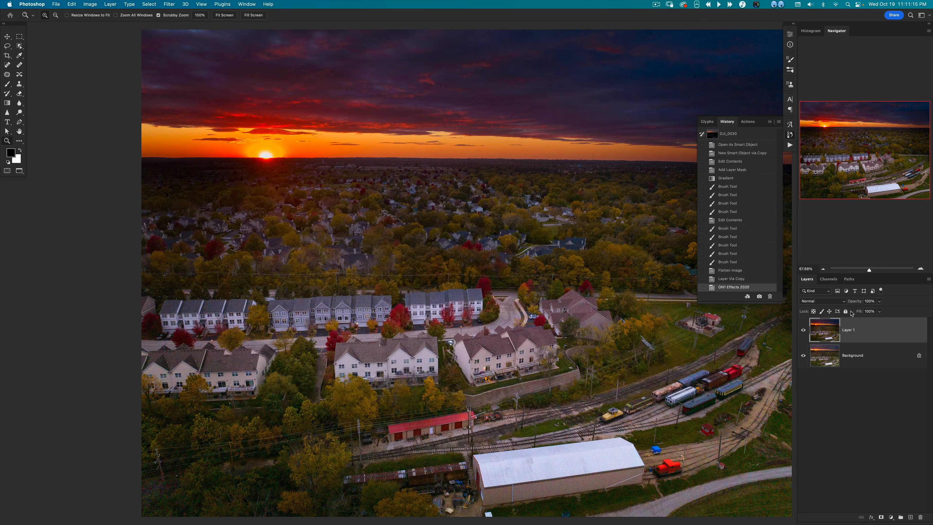
Delete the ON1-edited layer and revert the document to its original DJI_0030 history snapshot
{"action": "key", "text": "Delete"}
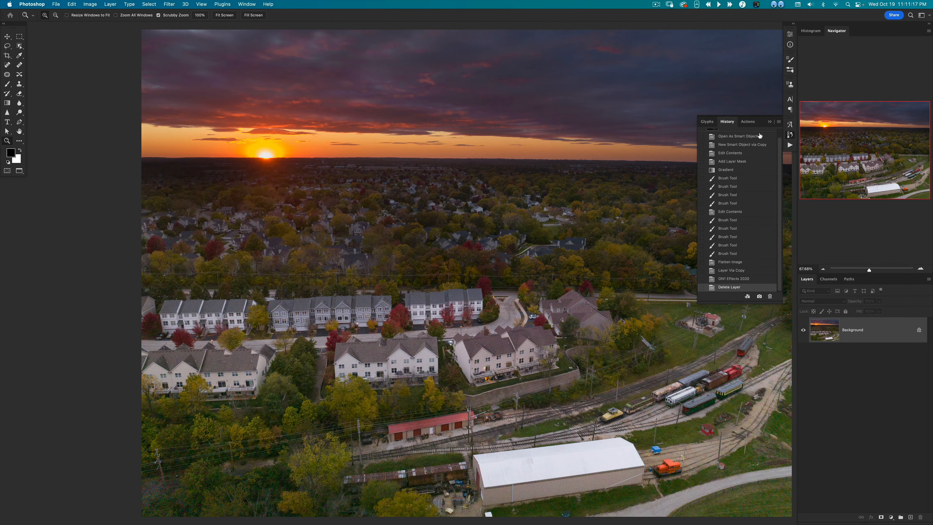
{"action": "left_click_drag", "start_coordinate": [779, 155], "coordinate": [778, 149]}
{"action": "left_click", "coordinate": [740, 136]}
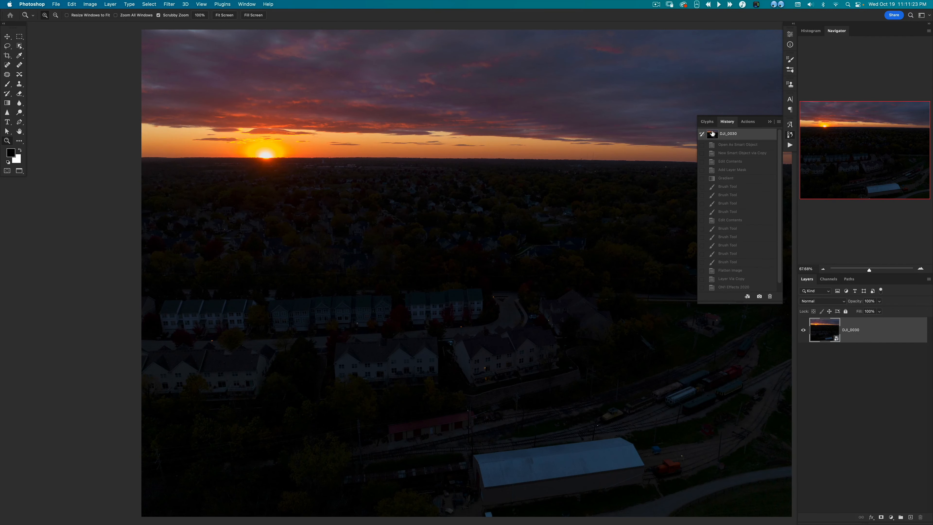
Open the DJI_0030 smart object's raw settings and set its saturation to +33
{"action": "double_click", "coordinate": [827, 335]}
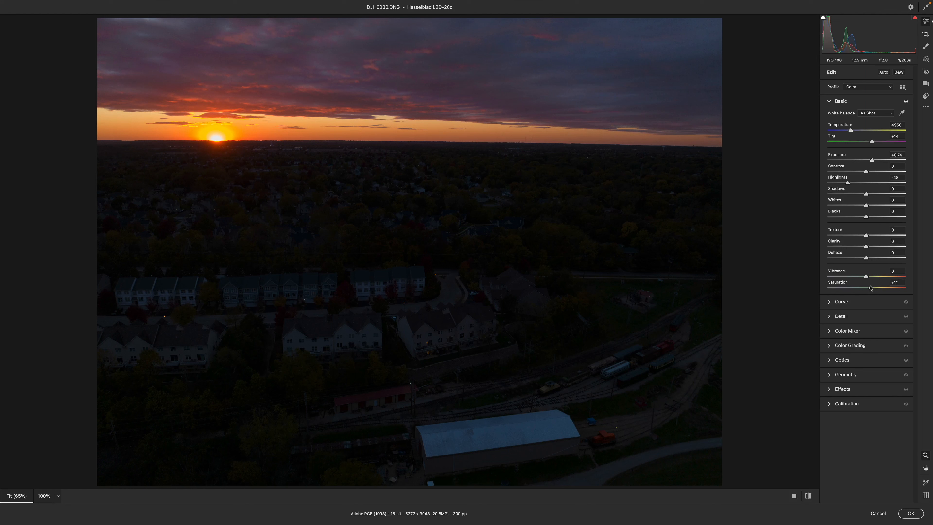
{"action": "left_click_drag", "start_coordinate": [870, 287], "coordinate": [878, 287]}
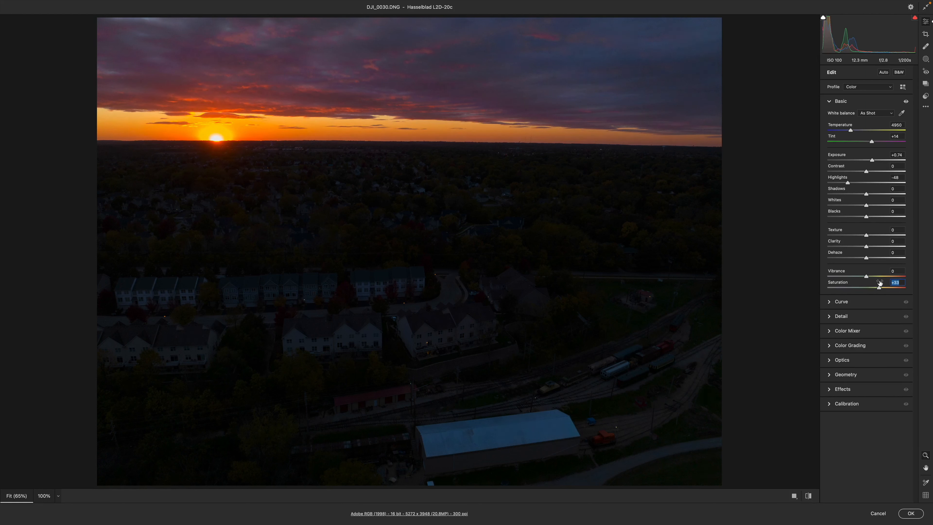
Add a linear gradient mask covering the foreground and fading out towards the sky, and set its exposure to +3.75
{"action": "left_click", "coordinate": [926, 60]}
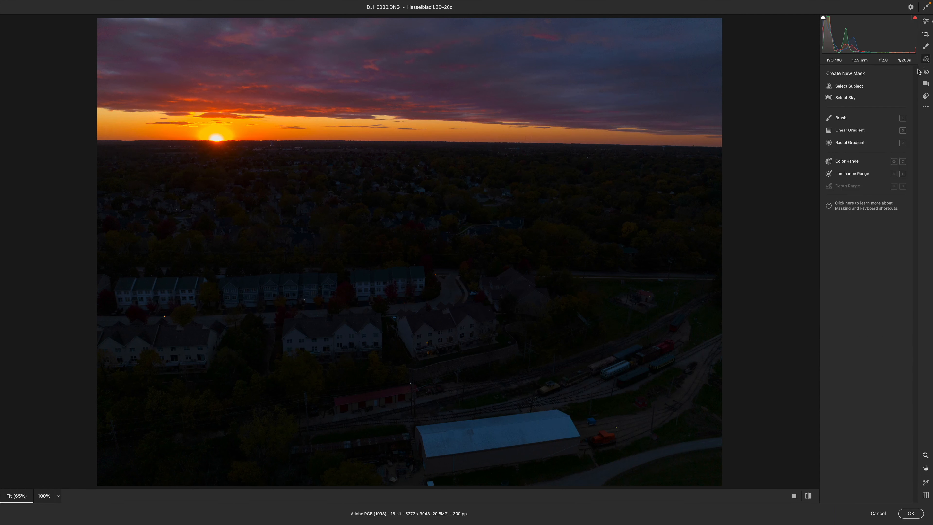
{"action": "left_click", "coordinate": [851, 132]}
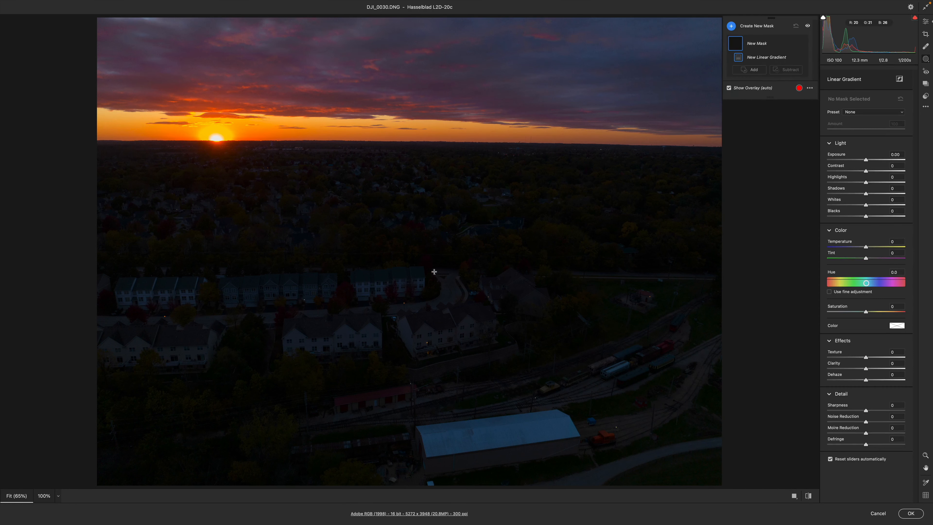
{"action": "left_click_drag", "start_coordinate": [427, 270], "coordinate": [425, 120]}
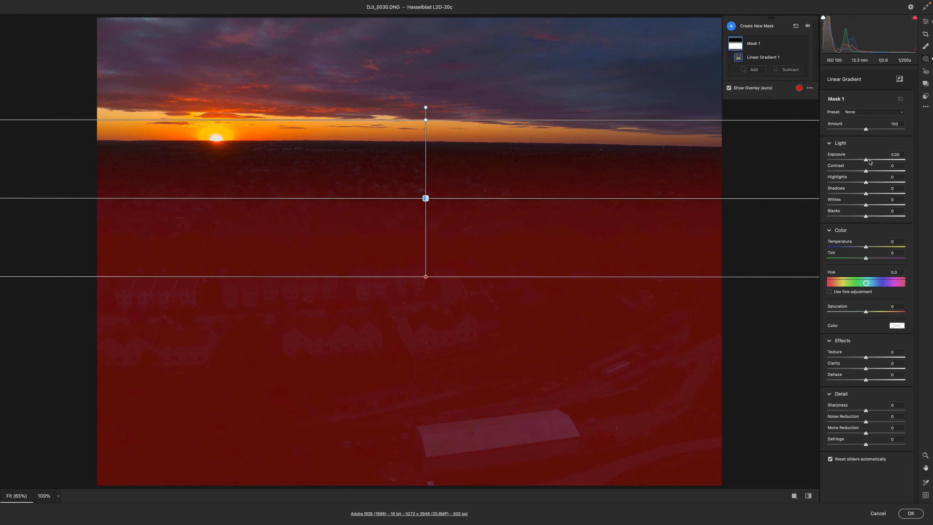
{"action": "left_click_drag", "start_coordinate": [867, 159], "coordinate": [904, 161]}
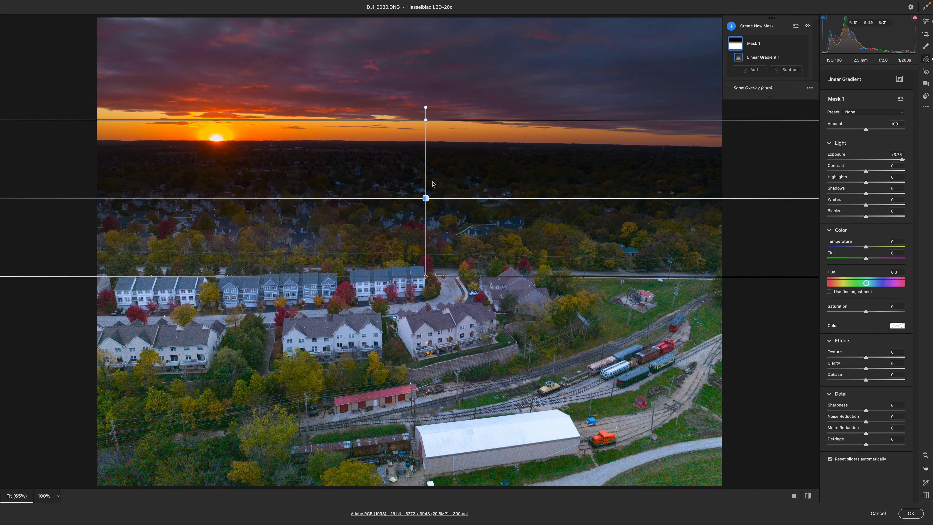
Move the foreground gradient up to the horizon and narrow its transition zone just above and below the horizon line
{"action": "left_click_drag", "start_coordinate": [426, 199], "coordinate": [428, 148]}
{"action": "left_click_drag", "start_coordinate": [426, 60], "coordinate": [426, 60]}
{"action": "left_click_drag", "start_coordinate": [427, 150], "coordinate": [428, 155]}
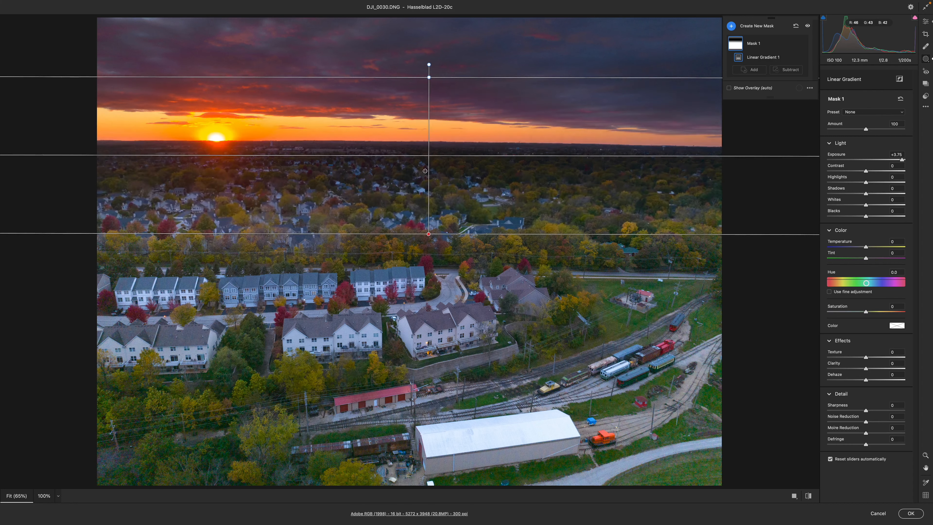
{"action": "left_click_drag", "start_coordinate": [428, 235], "coordinate": [430, 172]}
{"action": "left_click_drag", "start_coordinate": [429, 126], "coordinate": [430, 154]}
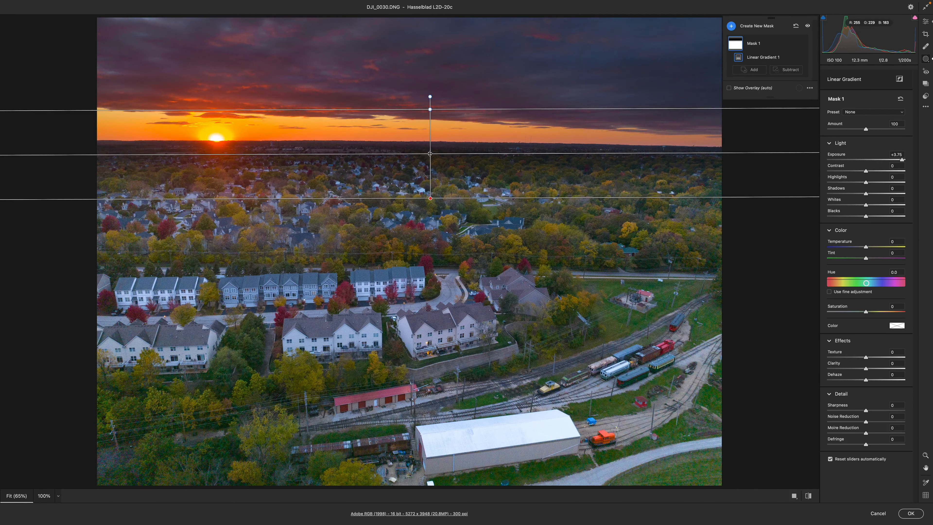
{"action": "mouse_move", "coordinate": [430, 199]}
{"action": "left_mouse_down"}
{"action": "mouse_move", "coordinate": [430, 223]}
{"action": "mouse_move", "coordinate": [430, 202]}
{"action": "left_mouse_up"}
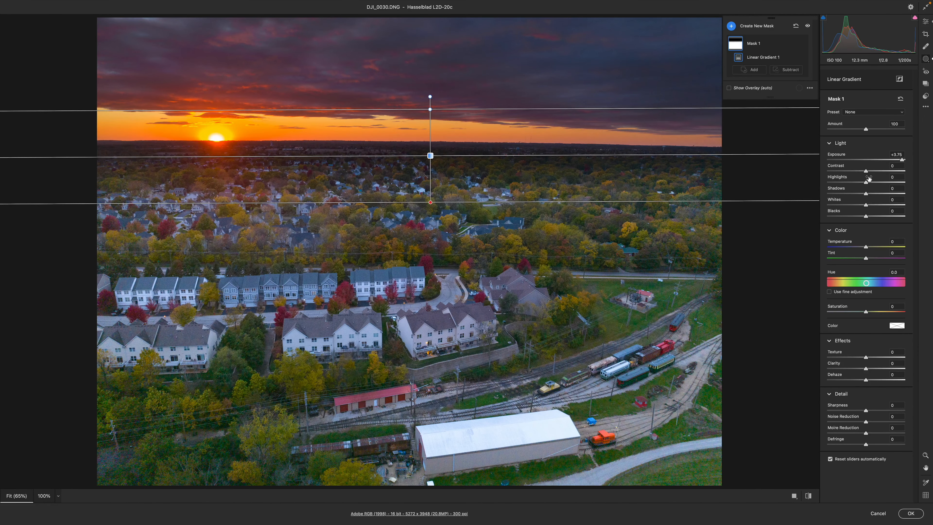
Set the foreground mask's exposure to +3.60, contrast to +32, highlights to -46, blacks to -7 and temperature to +22
{"action": "left_click_drag", "start_coordinate": [865, 183], "coordinate": [848, 181]}
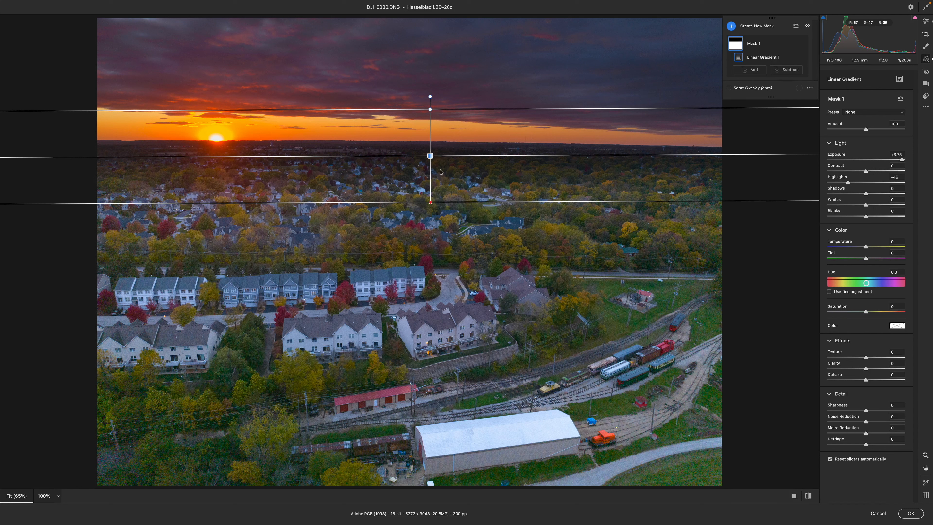
{"action": "left_click_drag", "start_coordinate": [902, 159], "coordinate": [900, 160]}
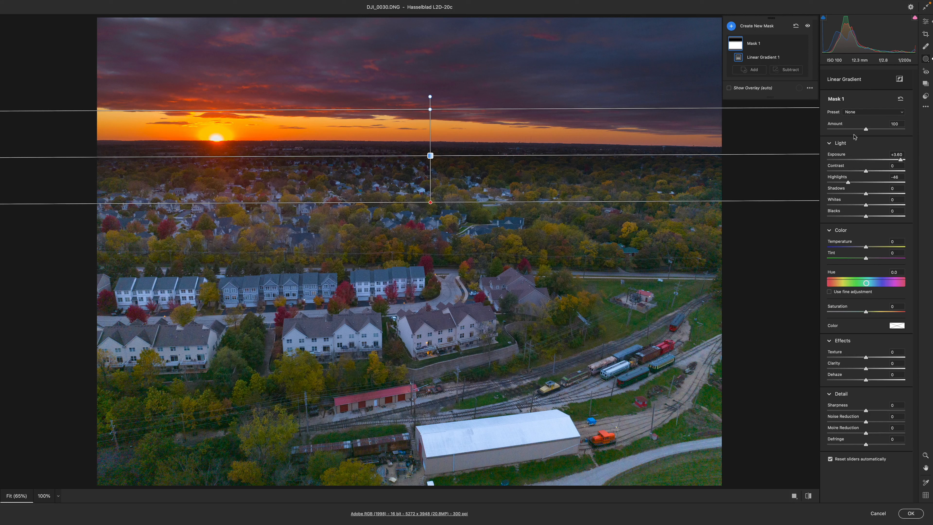
{"action": "left_click_drag", "start_coordinate": [862, 244], "coordinate": [873, 247]}
{"action": "left_click_drag", "start_coordinate": [871, 246], "coordinate": [874, 245]}
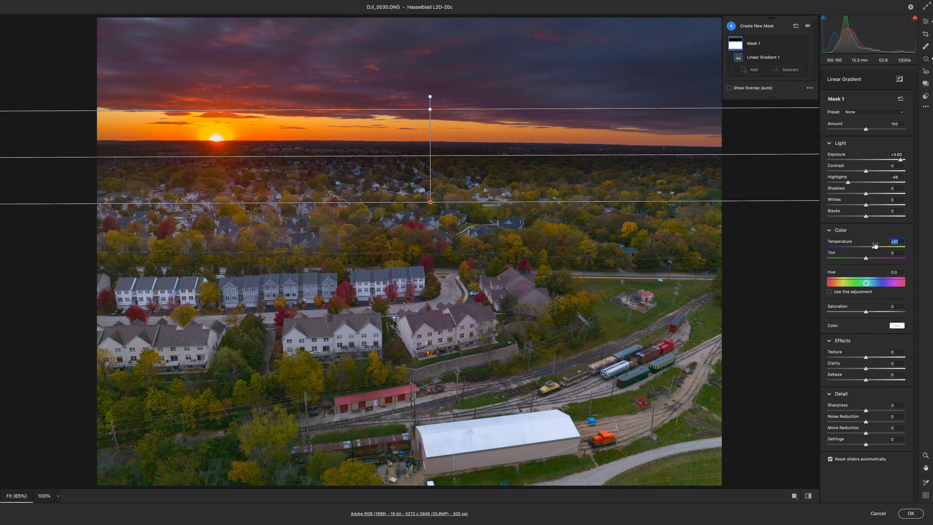
{"action": "mouse_move", "coordinate": [865, 216]}
{"action": "left_mouse_down"}
{"action": "mouse_move", "coordinate": [853, 215]}
{"action": "mouse_move", "coordinate": [866, 212]}
{"action": "left_mouse_up"}
{"action": "left_click_drag", "start_coordinate": [865, 170], "coordinate": [878, 169]}
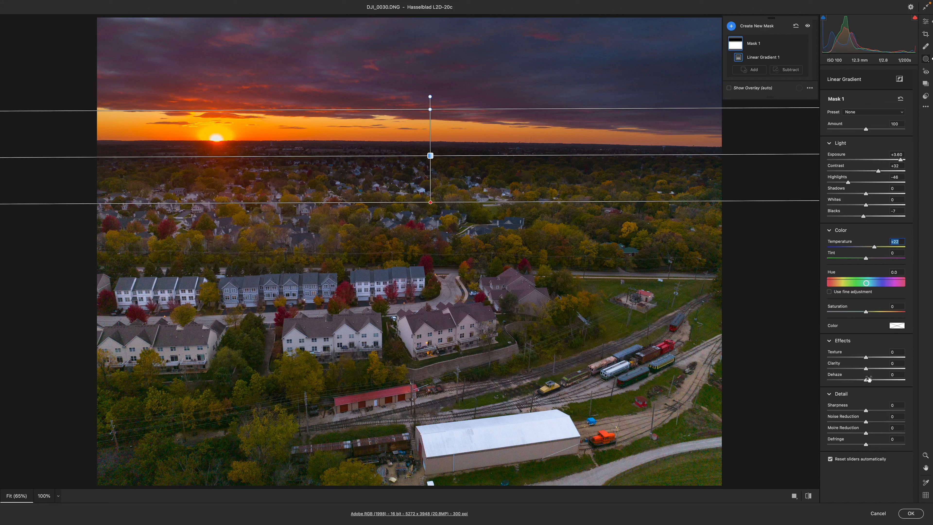
Try out dehaze on the foreground gradient, apply the raw edits and return to the standard screen mode
{"action": "left_click_drag", "start_coordinate": [865, 378], "coordinate": [879, 376]}
{"action": "double_click", "coordinate": [878, 378]}
{"action": "left_click_drag", "start_coordinate": [865, 378], "coordinate": [872, 379]}
{"action": "key", "text": "super+z"}
{"action": "left_click", "coordinate": [913, 516]}
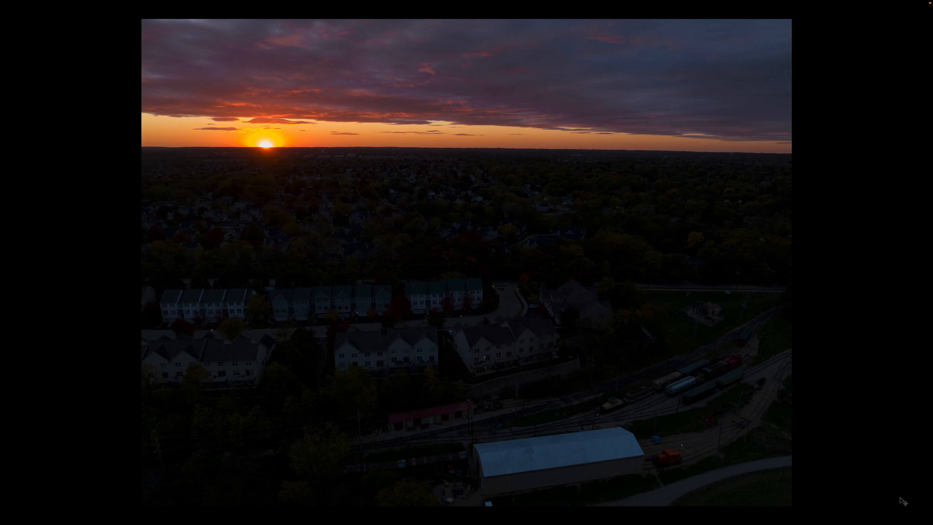
{"action": "key", "text": "super+shift+z"}
{"action": "key", "text": "f"}
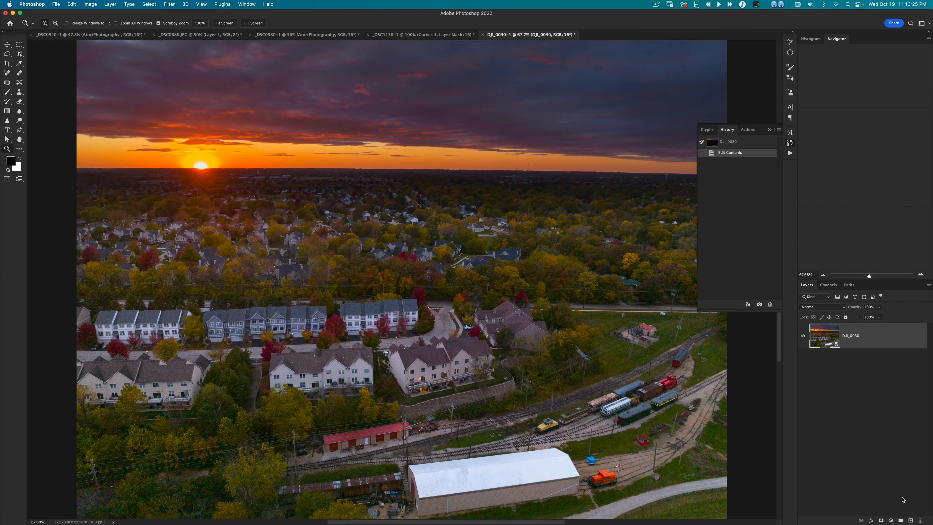
Switch to Finder and open DJI_0030.JPG from the 100MEDIA folder in Photoshop
{"action": "key", "text": "super+Tab"}
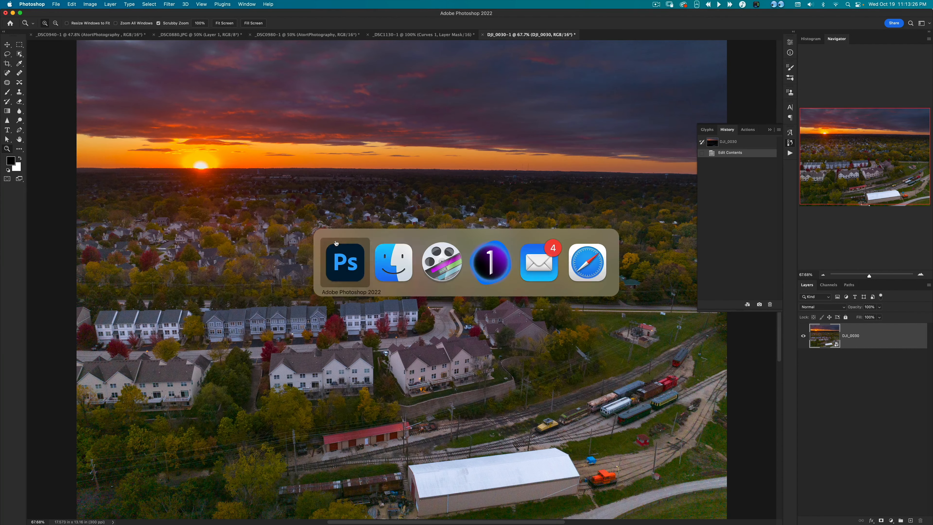
{"action": "left_click", "coordinate": [406, 267]}
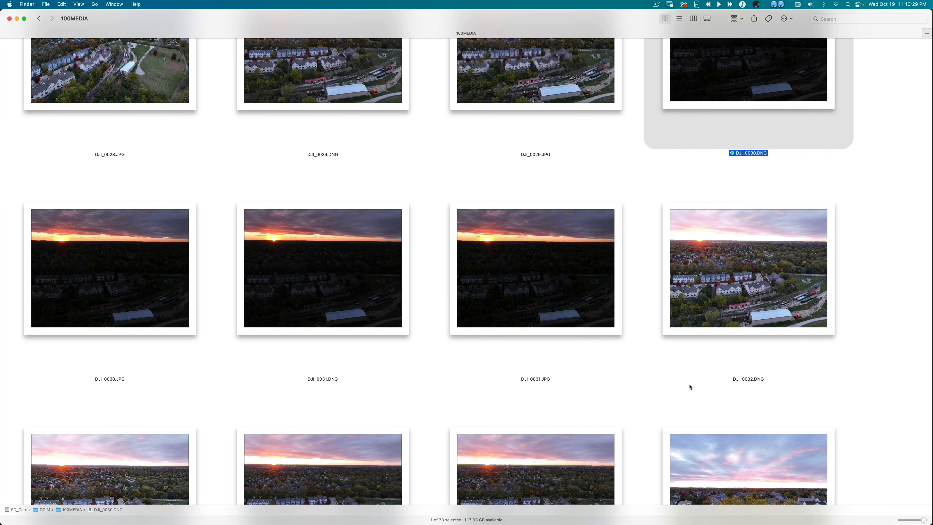
{"action": "left_click", "coordinate": [649, 156]}
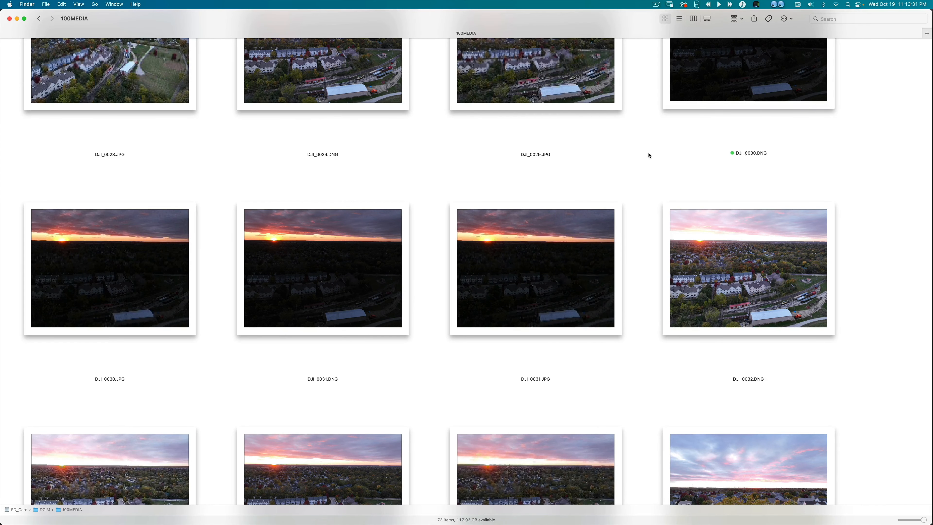
{"action": "double_click", "coordinate": [126, 256]}
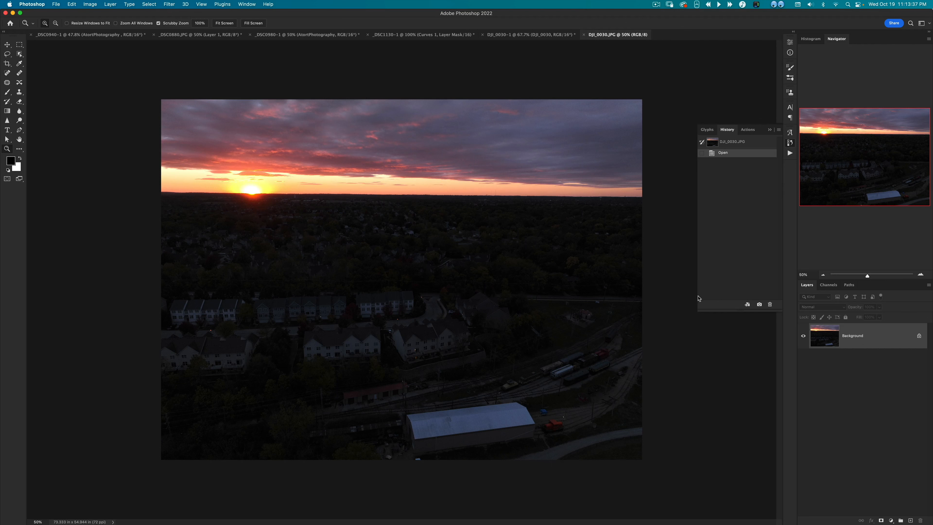
Duplicate the JPG's background layer and, in the Camera Raw Filter, set saturation to +28 and raise vibrance
{"action": "key", "text": "super+j"}
{"action": "left_click", "coordinate": [169, 4]}
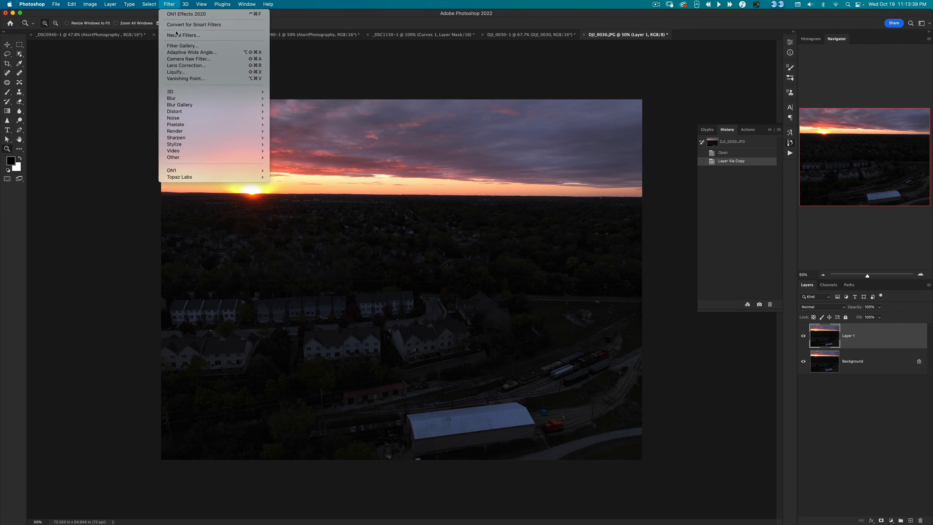
{"action": "left_click", "coordinate": [224, 59]}
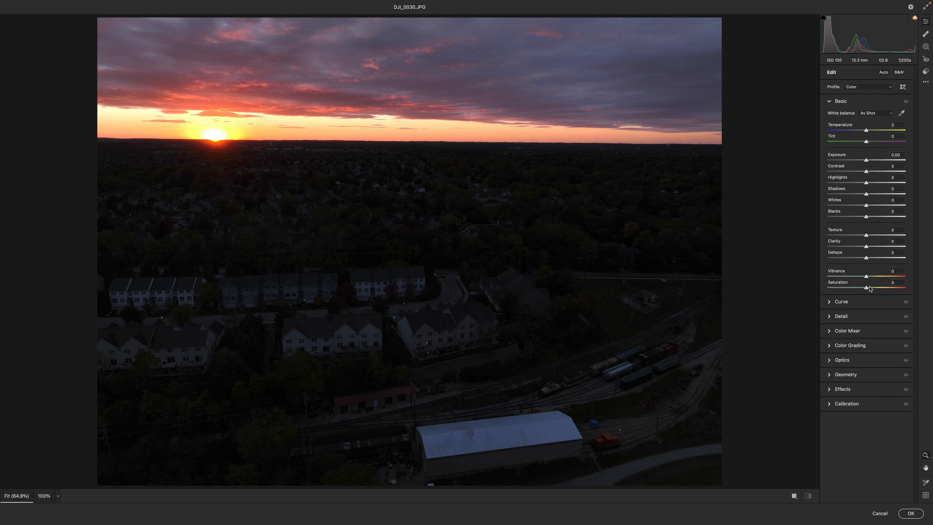
{"action": "left_click_drag", "start_coordinate": [869, 287], "coordinate": [879, 288]}
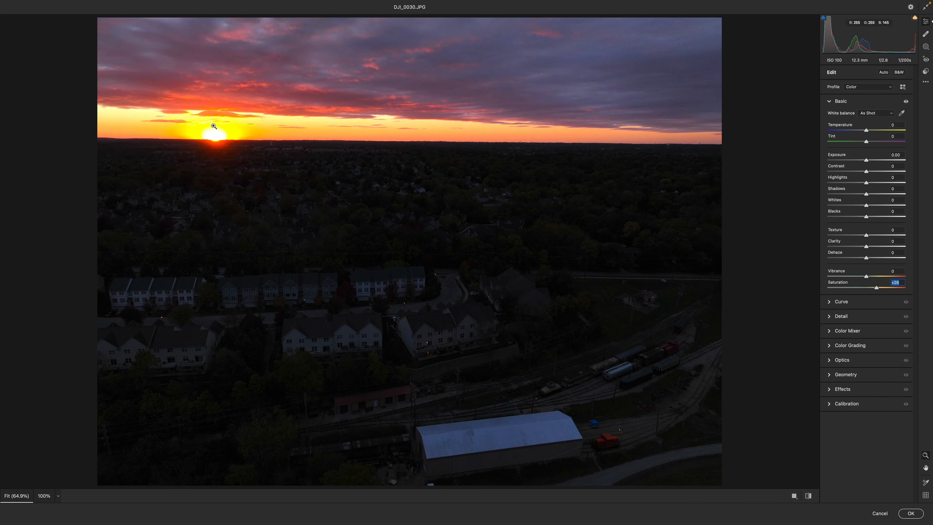
{"action": "left_click_drag", "start_coordinate": [866, 275], "coordinate": [875, 271]}
Add a linear gradient mask over the JPG's foreground with exposure +4.00, centred on the horizon and straightened to it
{"action": "left_click", "coordinate": [926, 47]}
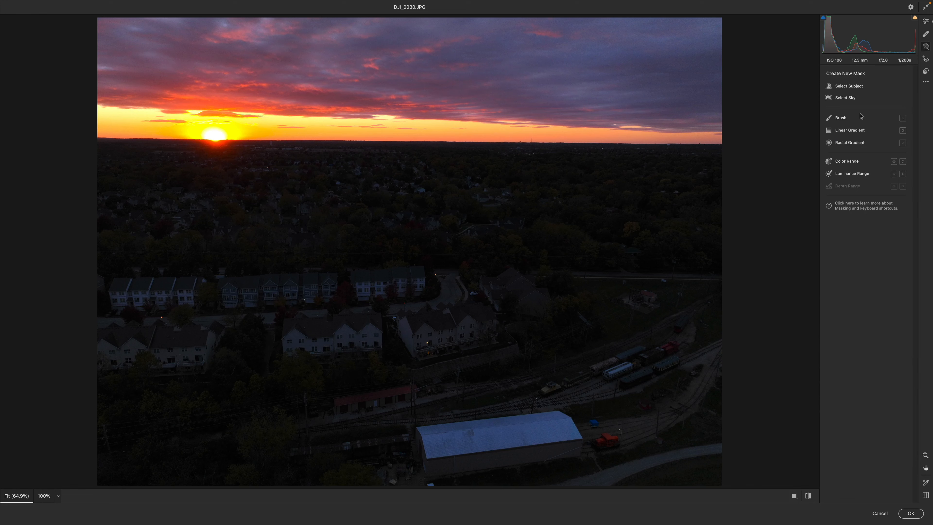
{"action": "left_click", "coordinate": [855, 136]}
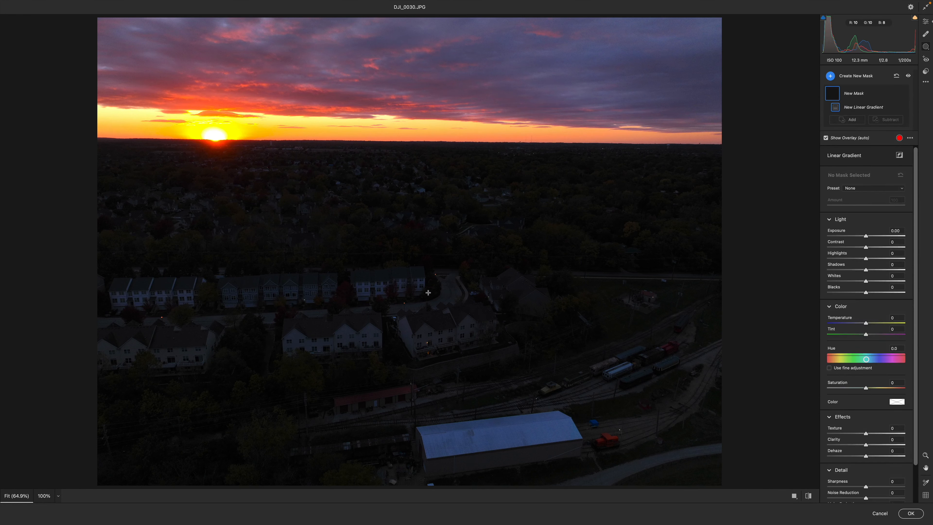
{"action": "left_click_drag", "start_coordinate": [454, 309], "coordinate": [462, 86]}
{"action": "left_click_drag", "start_coordinate": [871, 231], "coordinate": [898, 235]}
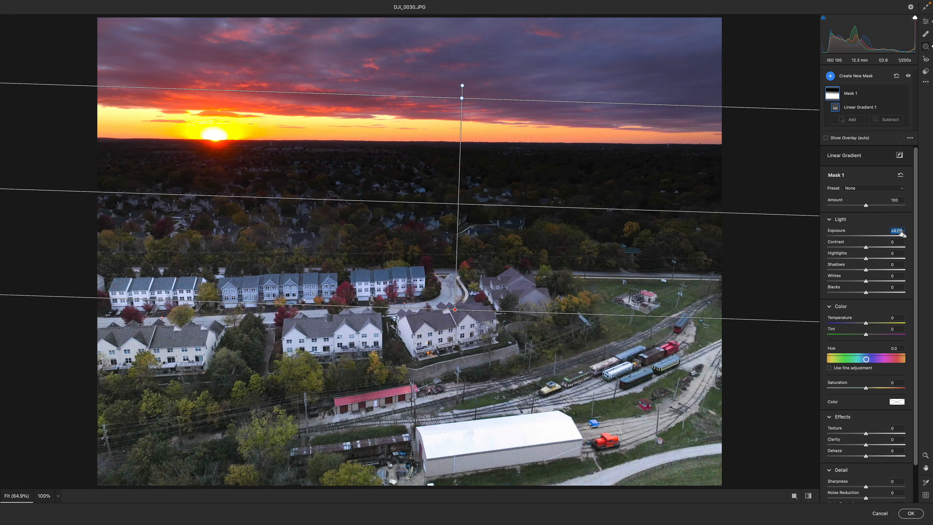
{"action": "left_click_drag", "start_coordinate": [459, 204], "coordinate": [465, 148]}
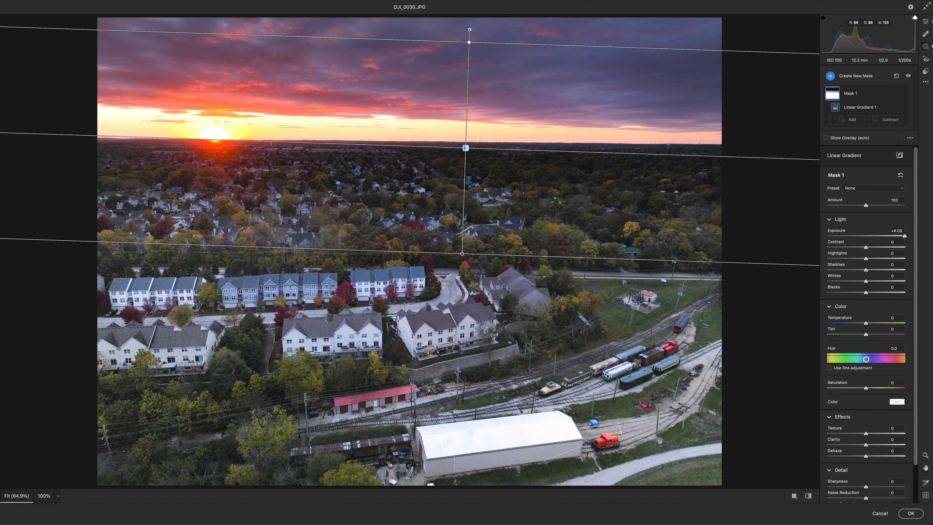
{"action": "left_click_drag", "start_coordinate": [471, 30], "coordinate": [467, 29]}
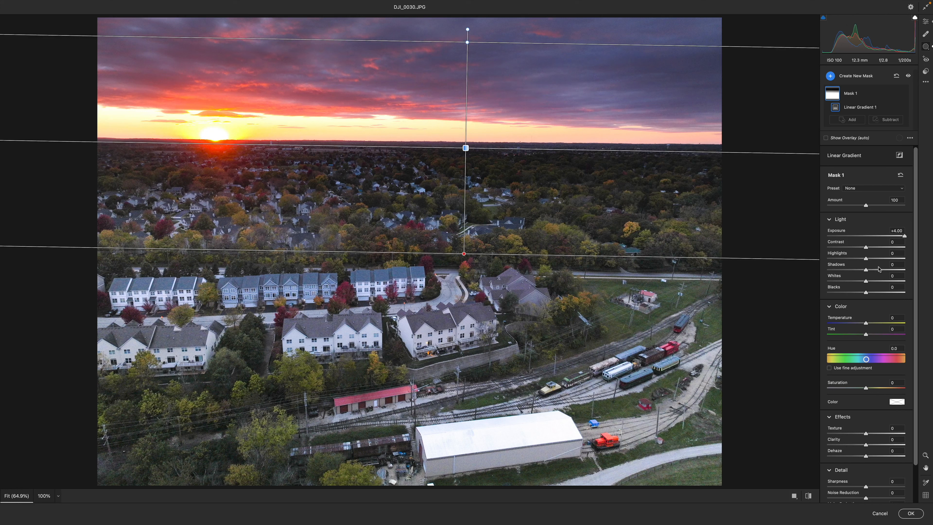
Set the foreground mask's saturation to +61 and temperature to +21, and apply the Camera Raw Filter
{"action": "left_click_drag", "start_coordinate": [865, 388], "coordinate": [889, 385]}
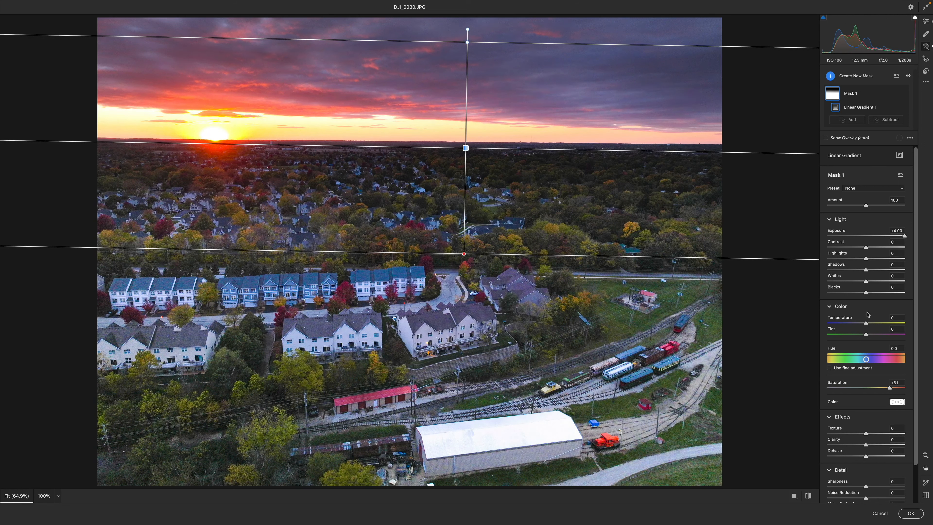
{"action": "left_click_drag", "start_coordinate": [865, 323], "coordinate": [873, 323]}
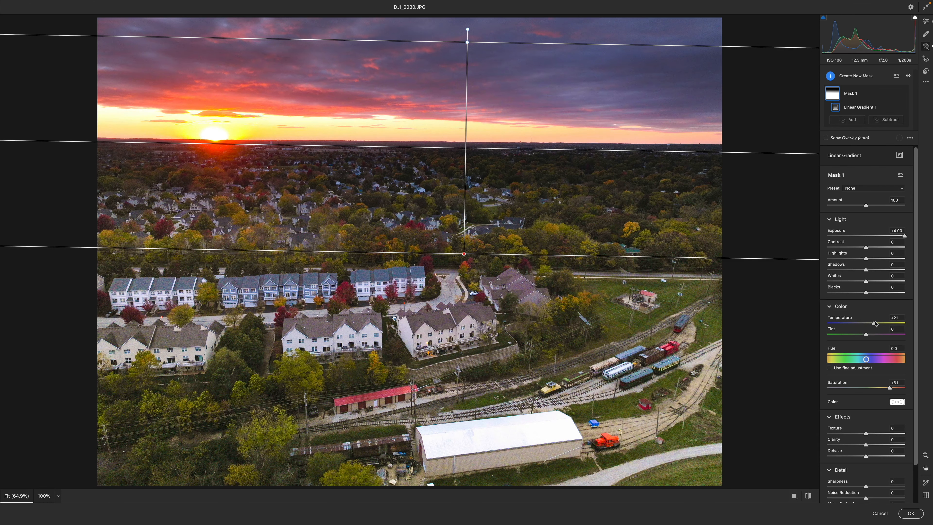
{"action": "left_click", "coordinate": [912, 515]}
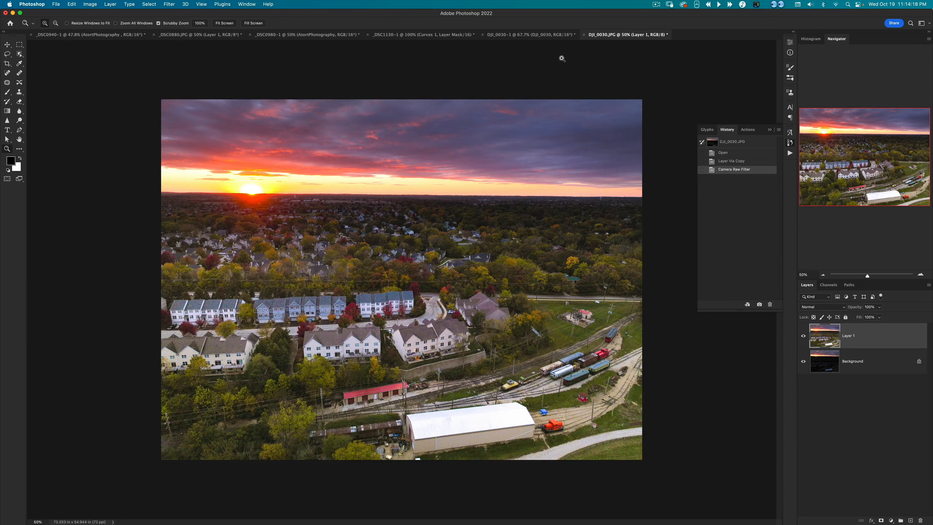
Compare the edited raw document DJI_0030-1 with the edited DJI_0030.JPG
{"action": "left_click", "coordinate": [550, 36]}
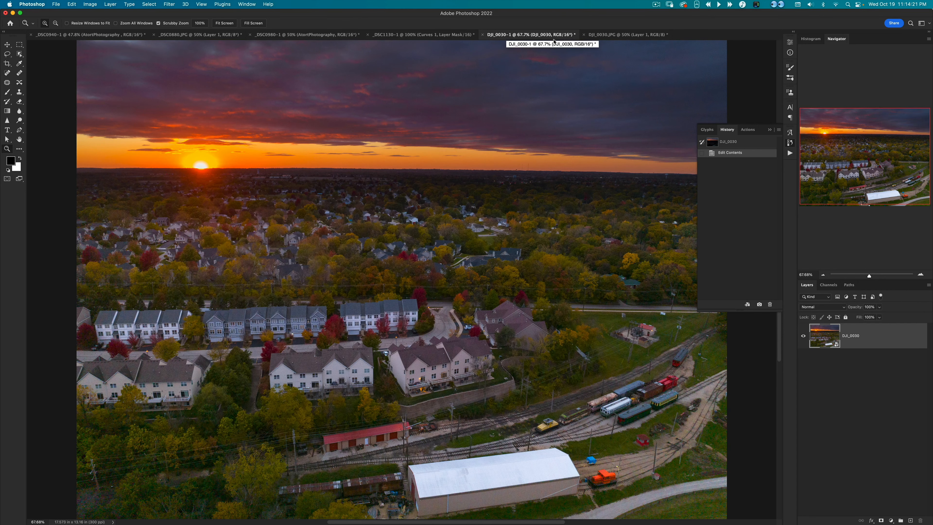
{"action": "left_click", "coordinate": [609, 37]}
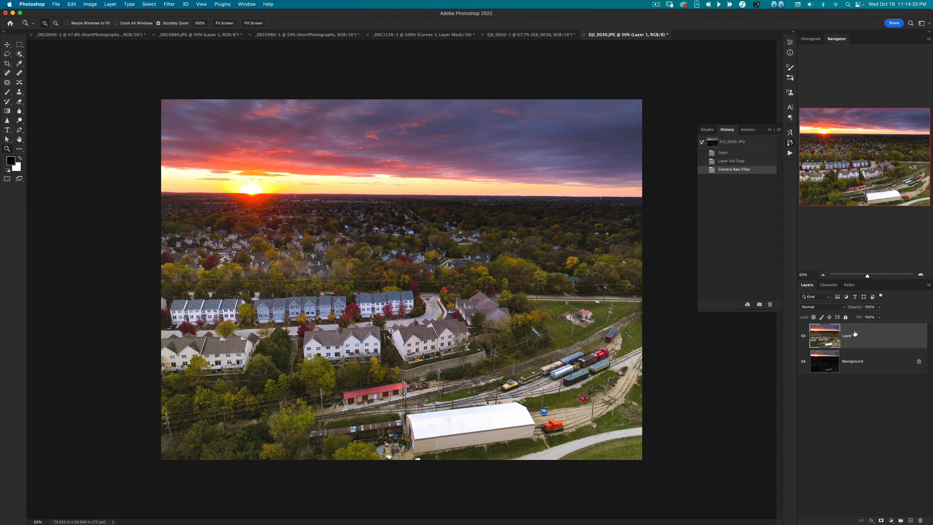
Hide Layer 1 and open a duplicate of the Background layer in the Camera Raw Filter
{"action": "left_click", "coordinate": [803, 335]}
{"action": "left_click", "coordinate": [866, 367]}
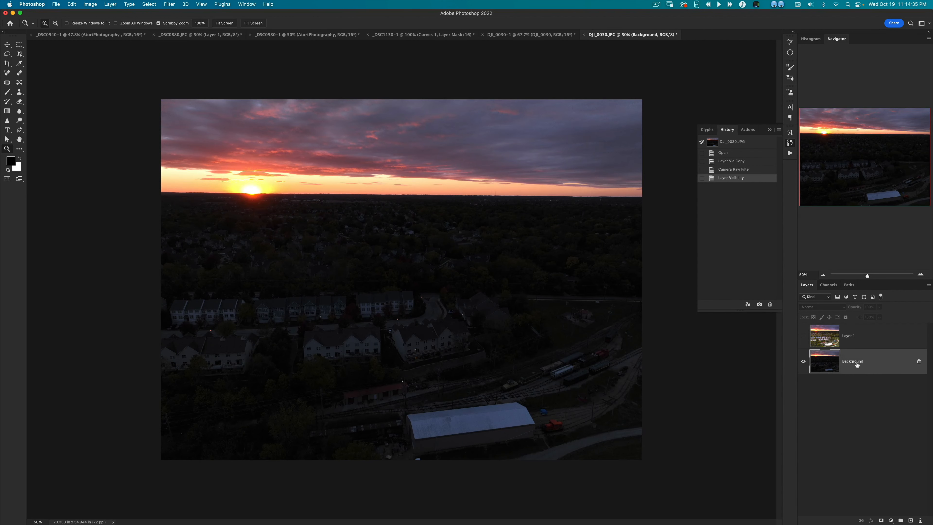
{"action": "key", "text": "super+j"}
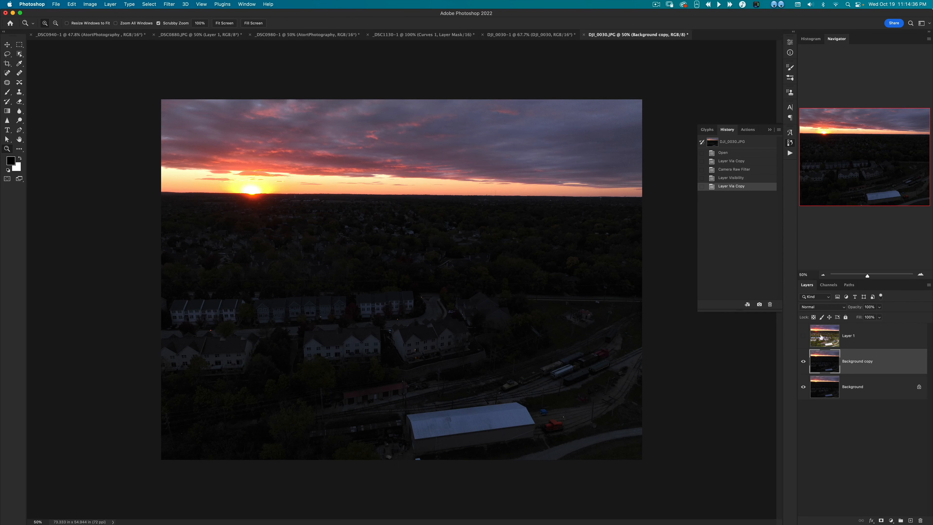
{"action": "left_click", "coordinate": [169, 4]}
{"action": "left_click", "coordinate": [189, 63]}
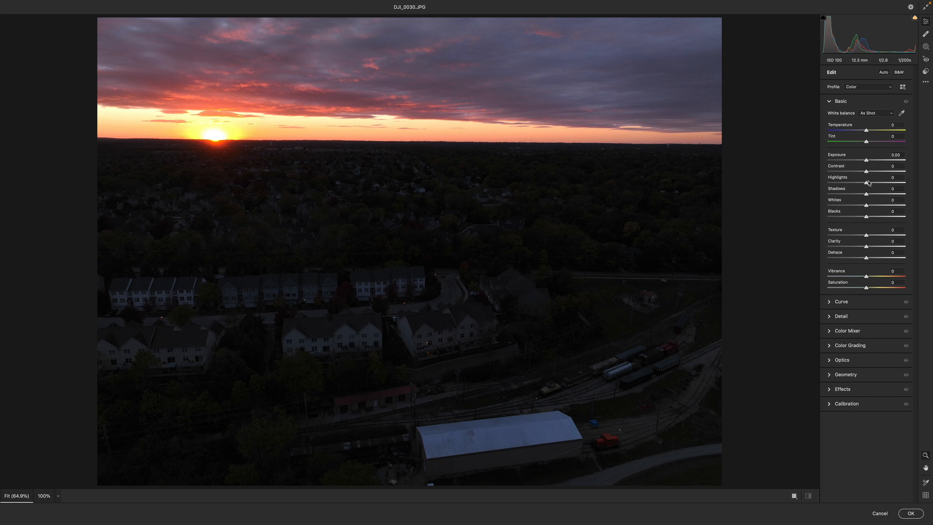
{"action": "left_click_drag", "start_coordinate": [866, 182], "coordinate": [840, 183]}
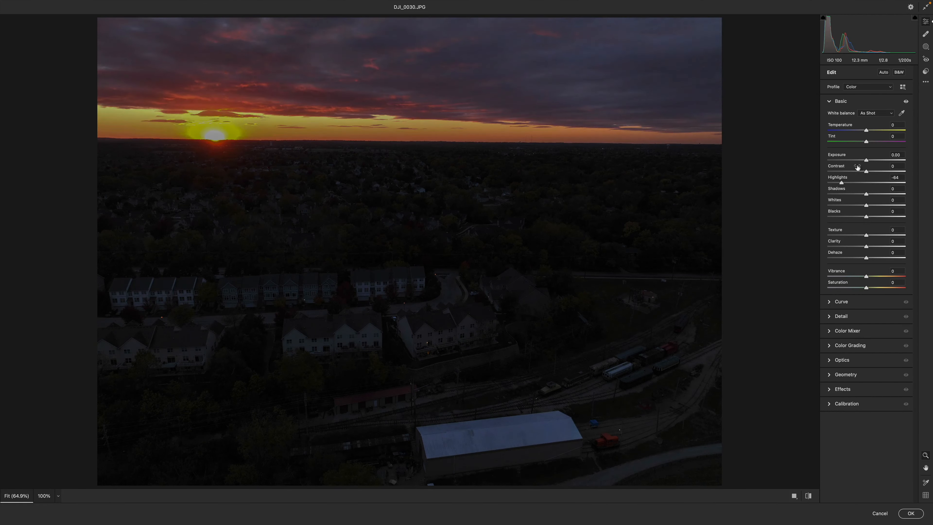
{"action": "left_click_drag", "start_coordinate": [865, 160], "coordinate": [877, 158]}
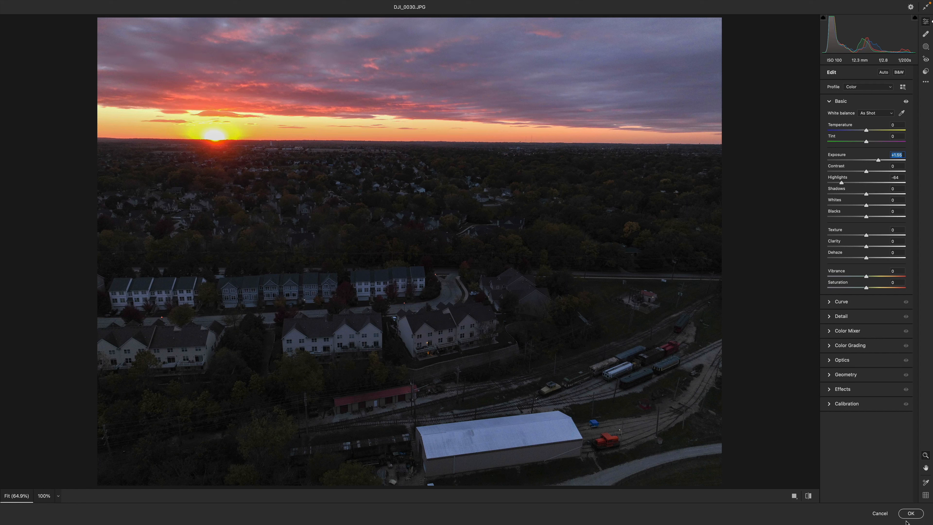
{"action": "left_click", "coordinate": [880, 513]}
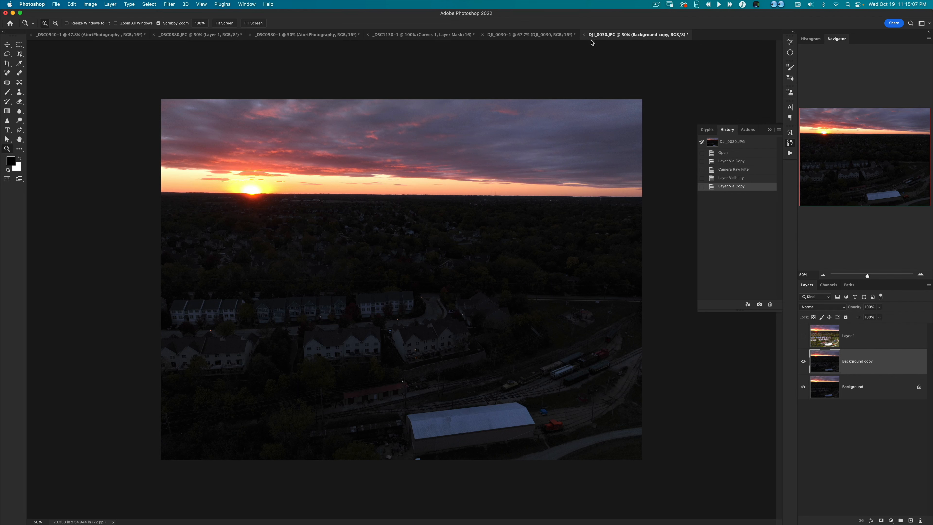
Close the DJI_0030.JPG document without saving its changes
{"action": "left_click", "coordinate": [583, 36]}
{"action": "left_click", "coordinate": [478, 190]}
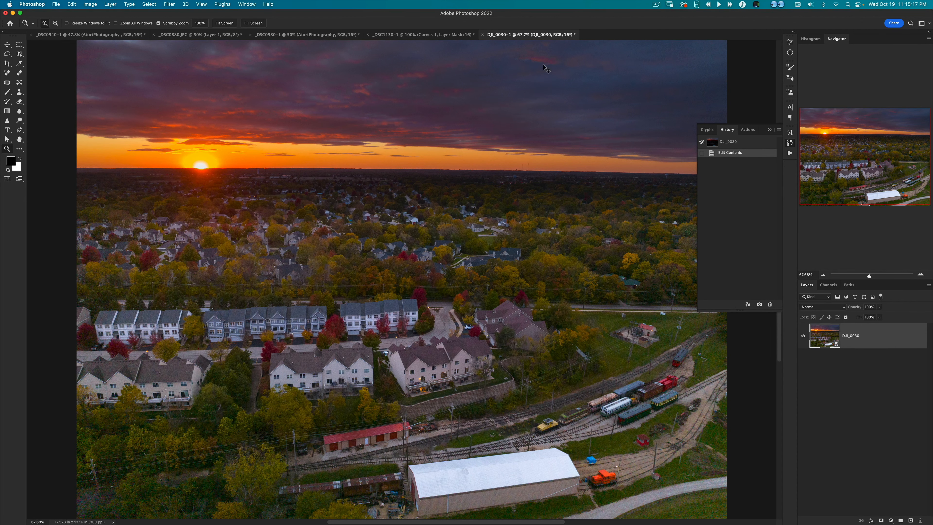
{"action": "key", "text": "super+Tab"}
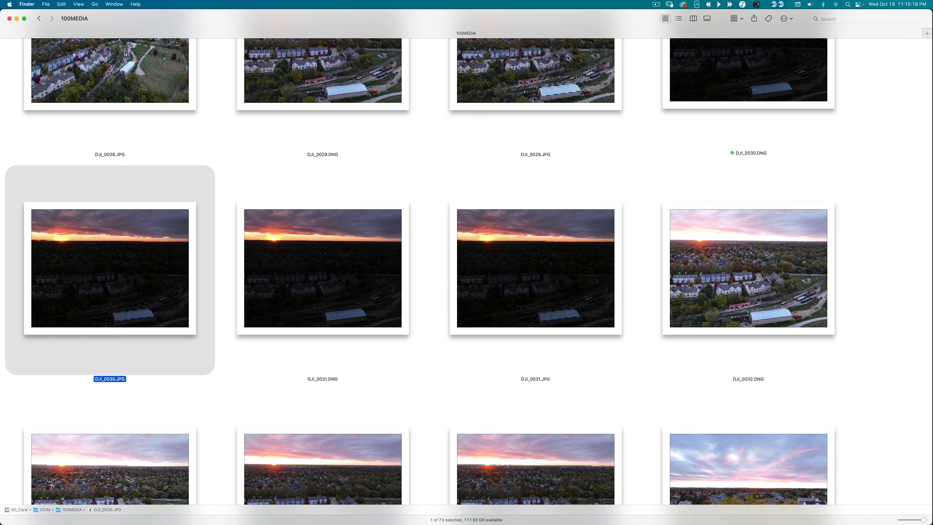
{"action": "key", "text": "super+Tab"}
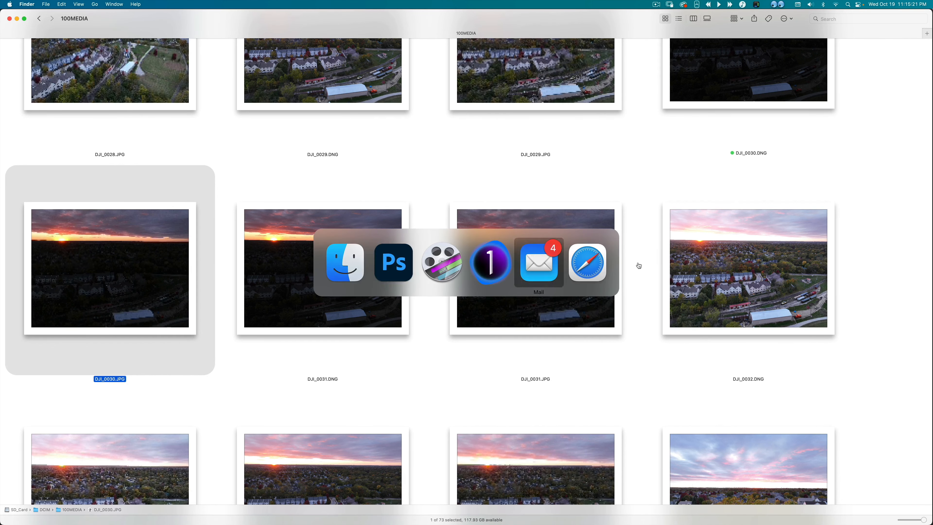
{"action": "left_click", "coordinate": [393, 257]}
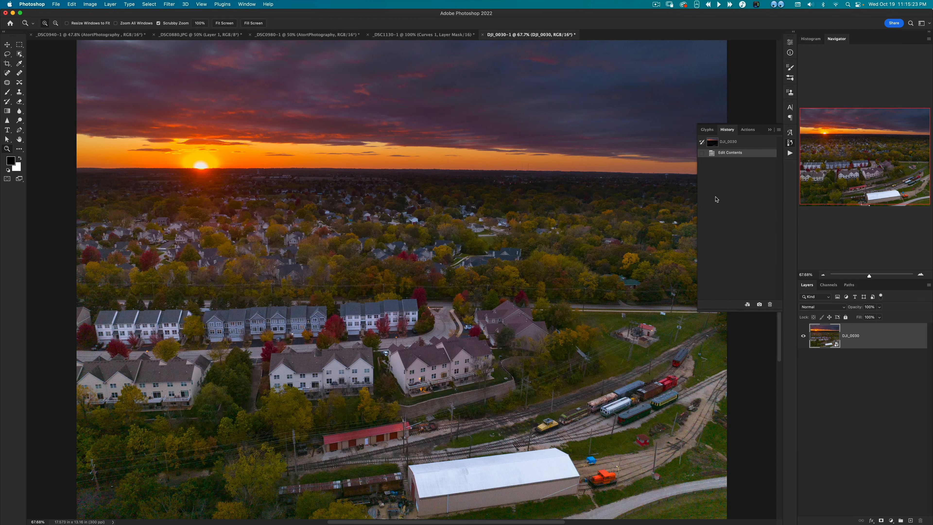
Create an independent copy of the DJI_0030 layer with New Smart Object via Copy and open it in Camera Raw
{"action": "scroll", "coordinate": [655, 235], "scroll_direction": "right", "scroll_amount": 1}
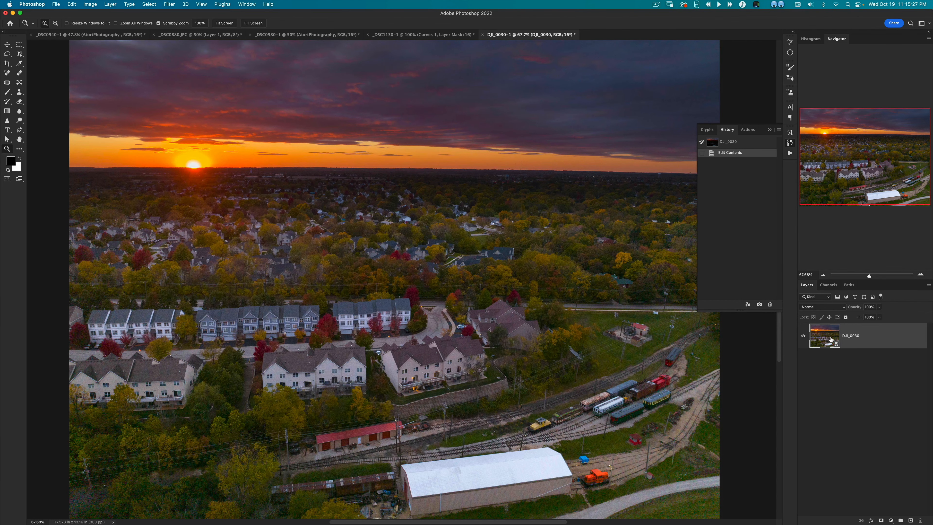
{"action": "right_click", "coordinate": [876, 338]}
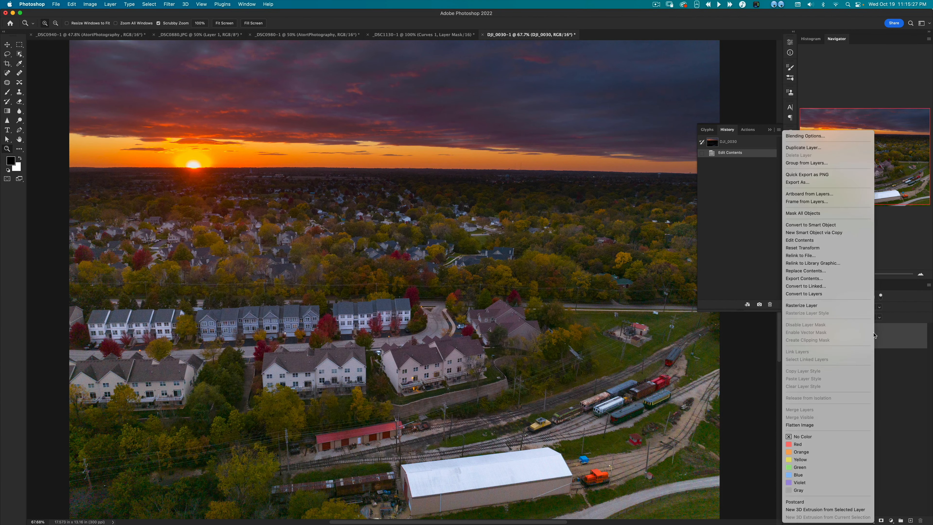
{"action": "left_click", "coordinate": [854, 235]}
{"action": "double_click", "coordinate": [831, 336]}
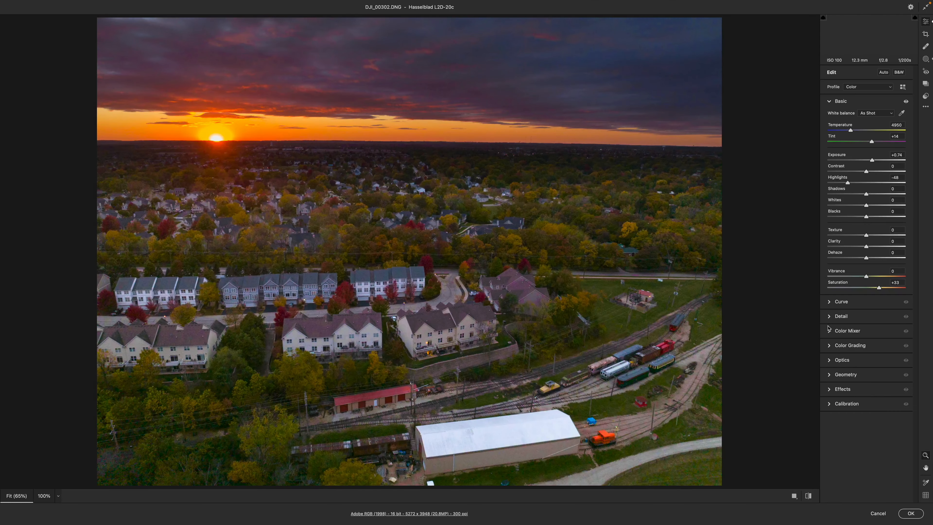
Try saturation -8 and dehaze +33 on the raw copy, and reset dehaze to 0
{"action": "left_click_drag", "start_coordinate": [877, 283], "coordinate": [880, 256]}
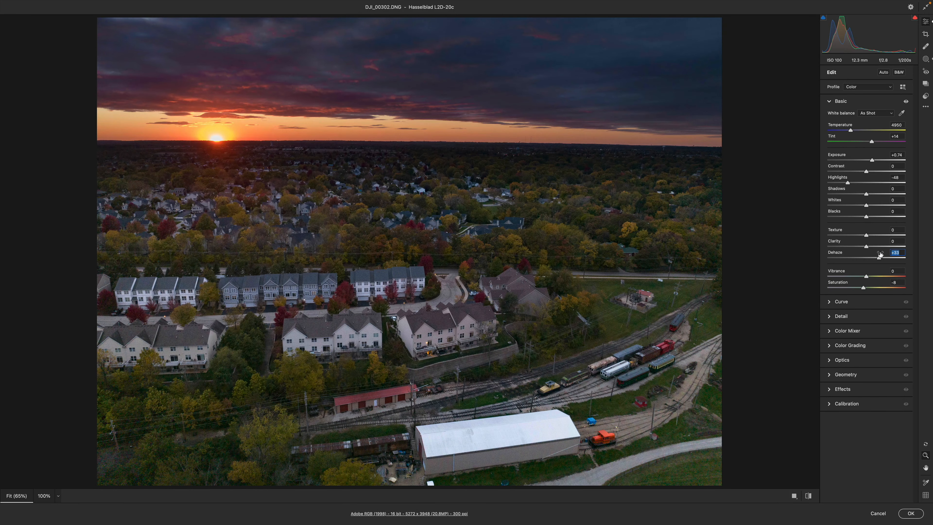
{"action": "double_click", "coordinate": [879, 256]}
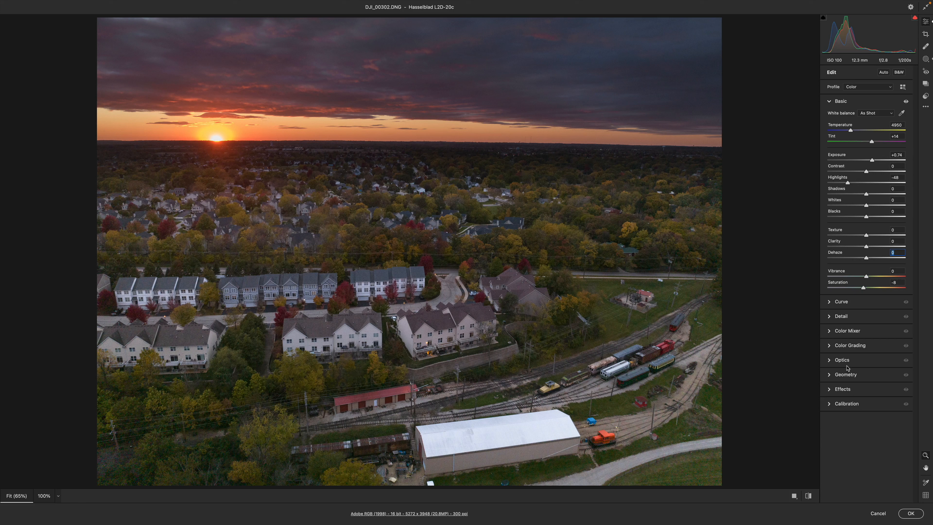
{"action": "left_click", "coordinate": [831, 359]}
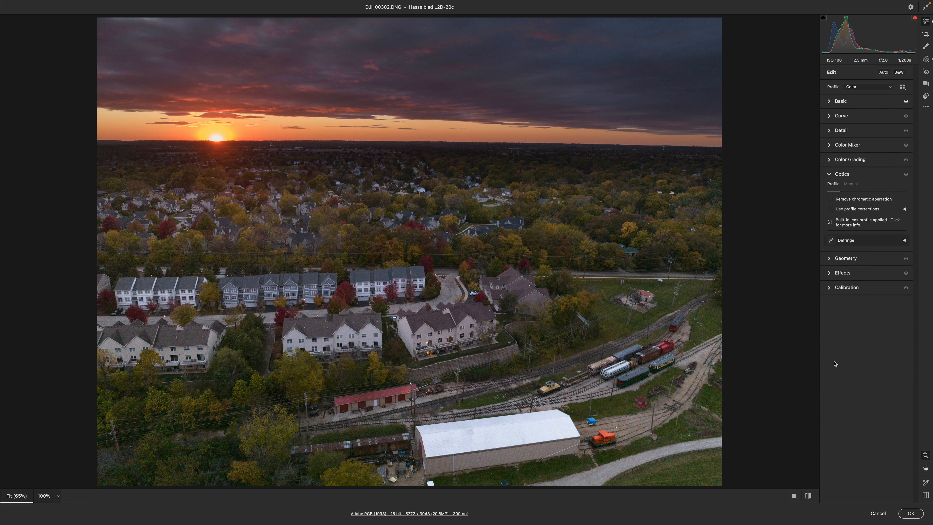
{"action": "left_click", "coordinate": [832, 176]}
Set the raw copy's vignetting to -33 and saturation to +32, and apply the edits to the smart object
{"action": "left_click", "coordinate": [830, 203]}
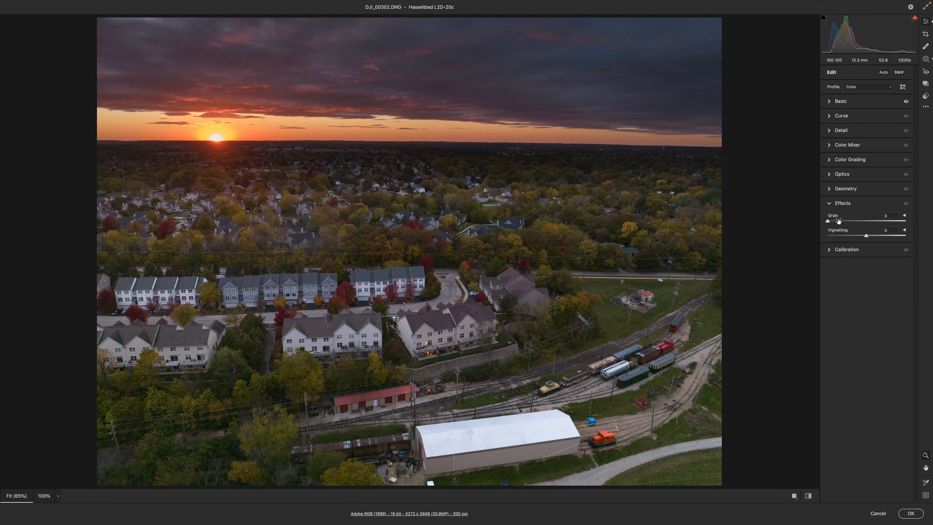
{"action": "mouse_move", "coordinate": [866, 235]}
{"action": "left_mouse_down"}
{"action": "mouse_move", "coordinate": [894, 235]}
{"action": "mouse_move", "coordinate": [843, 236]}
{"action": "mouse_move", "coordinate": [855, 233]}
{"action": "left_mouse_up"}
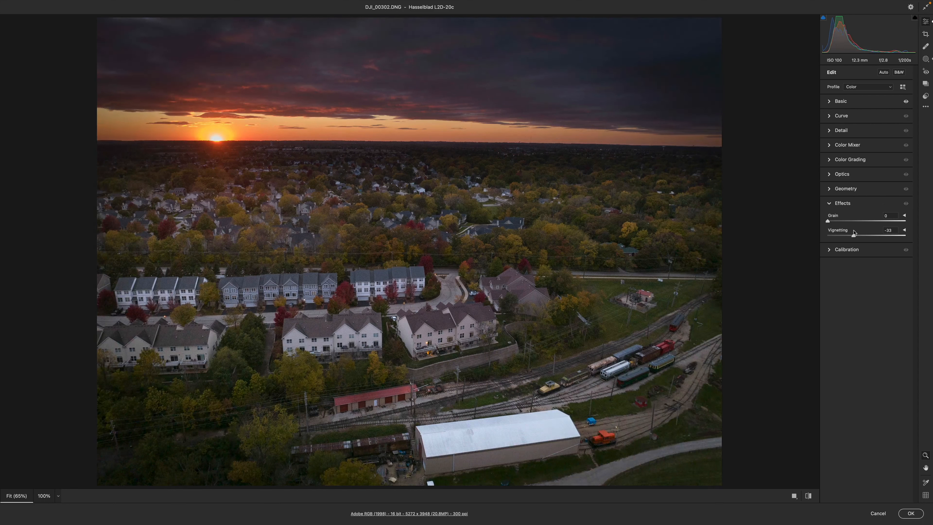
{"action": "left_click", "coordinate": [829, 101]}
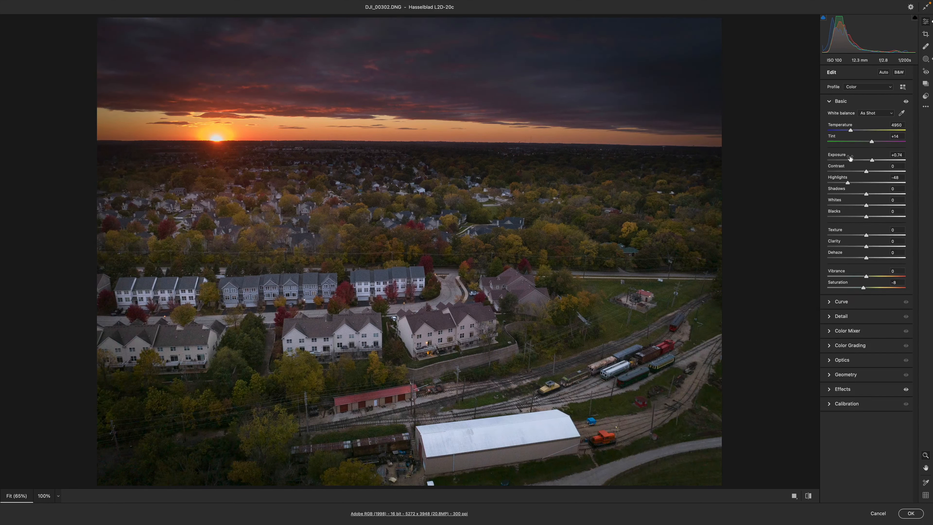
{"action": "left_click_drag", "start_coordinate": [862, 288], "coordinate": [881, 288]}
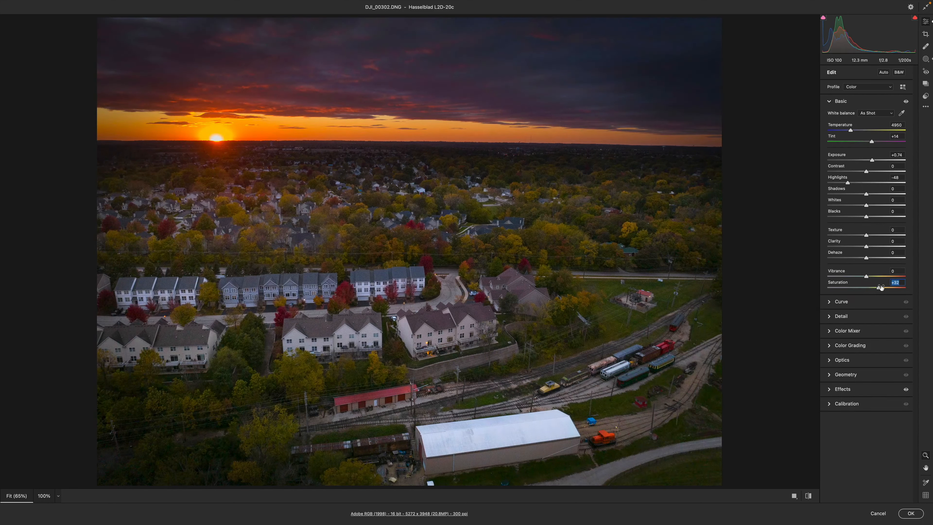
{"action": "left_click", "coordinate": [906, 510]}
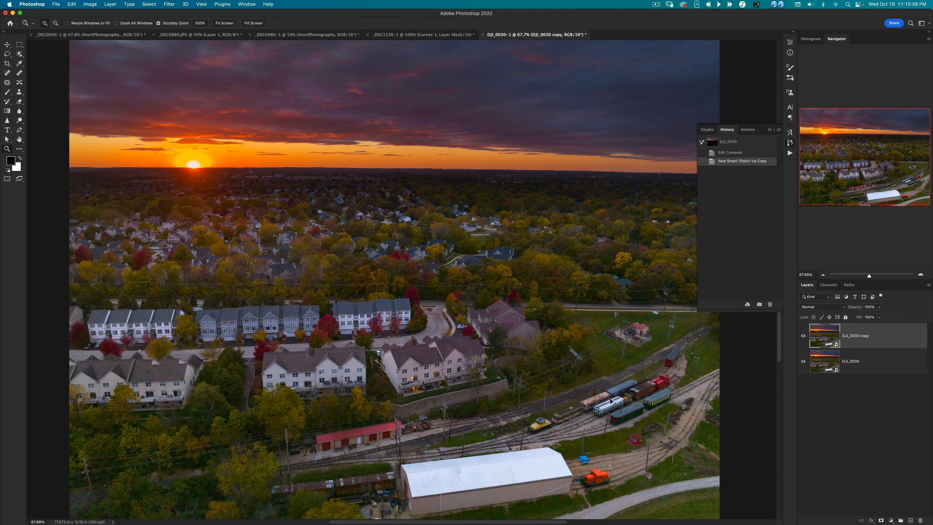
View the photo full screen and compare it before and after the last smart object edit
{"action": "key", "text": "f"}
{"action": "key", "text": "f"}
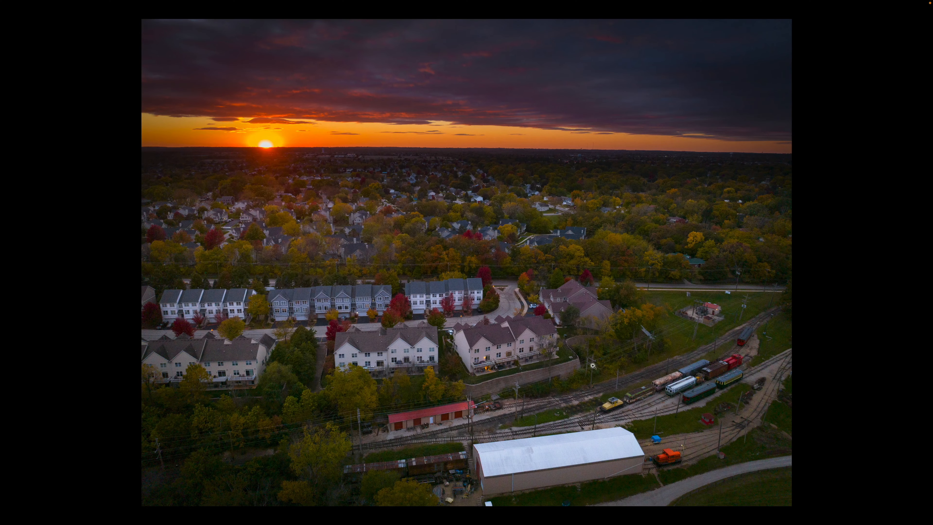
{"action": "key", "text": "super+z"}
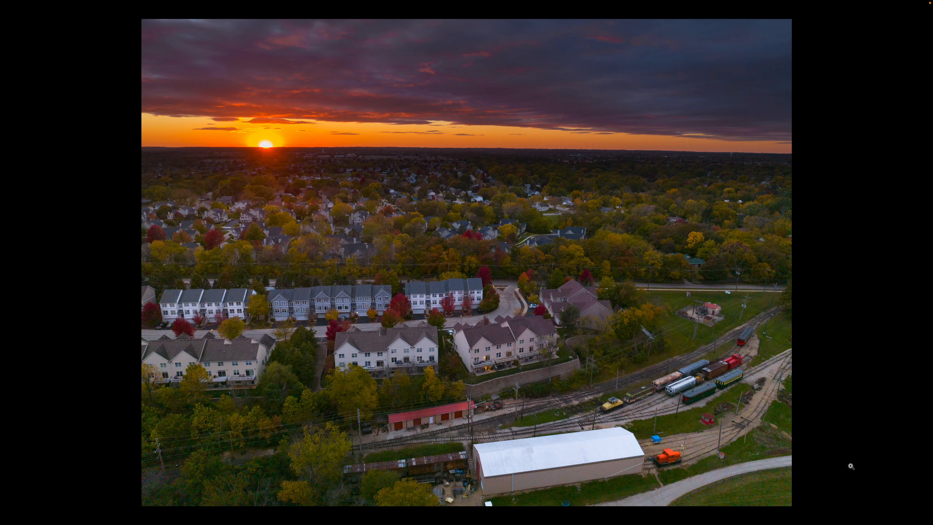
{"action": "key", "text": "super+shift+z"}
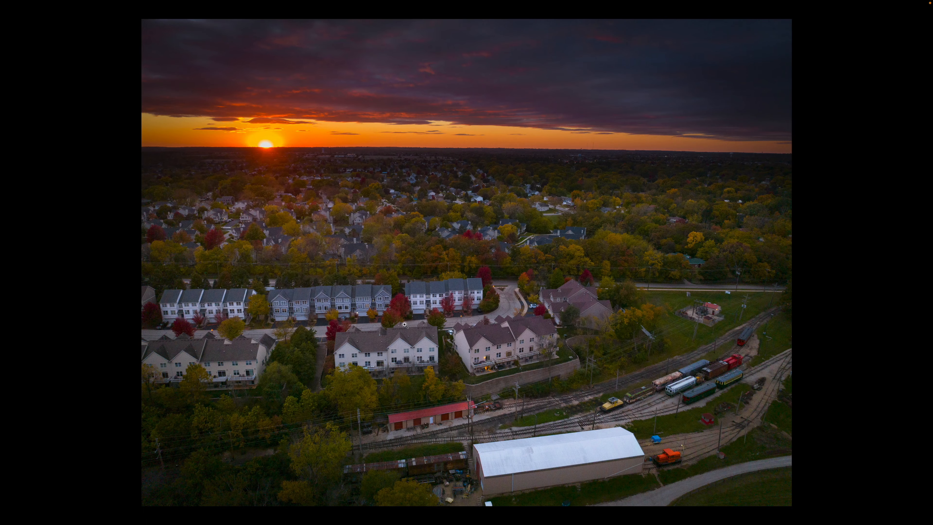
Inspect the sun and horizon close up in full screen, and return to the standard view with the whole photo visible
{"action": "key", "text": "f"}
{"action": "key", "text": "f"}
{"action": "key", "text": "f"}
{"action": "left_click", "coordinate": [268, 147]}
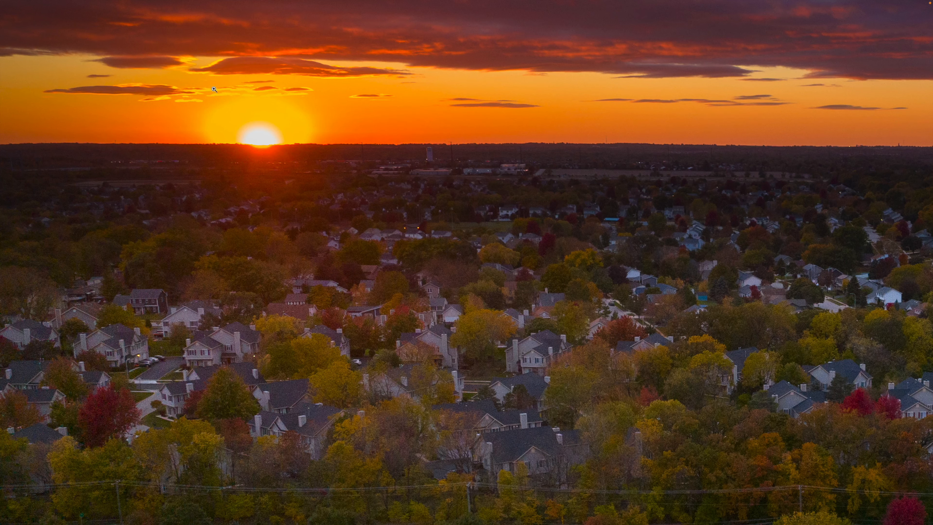
{"action": "scroll", "coordinate": [368, 188], "scroll_direction": "down", "scroll_amount": 5}
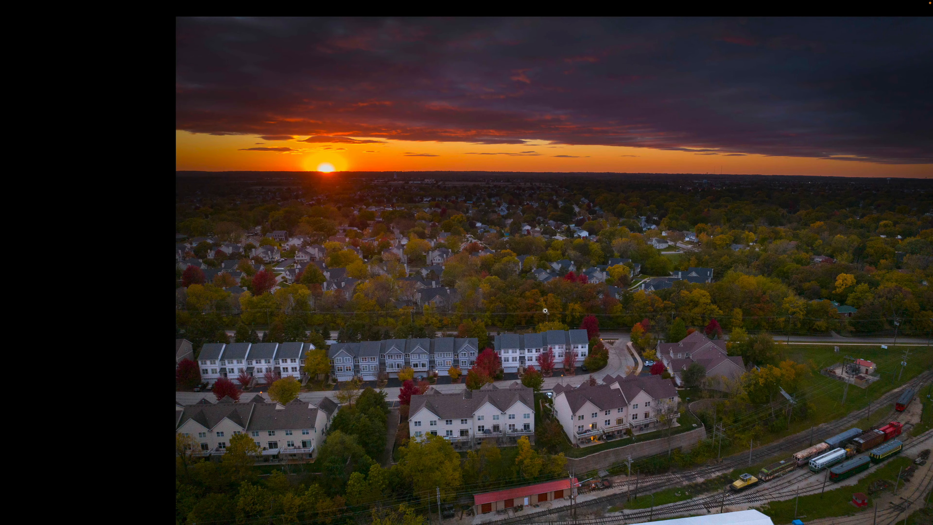
{"action": "key", "text": "f"}
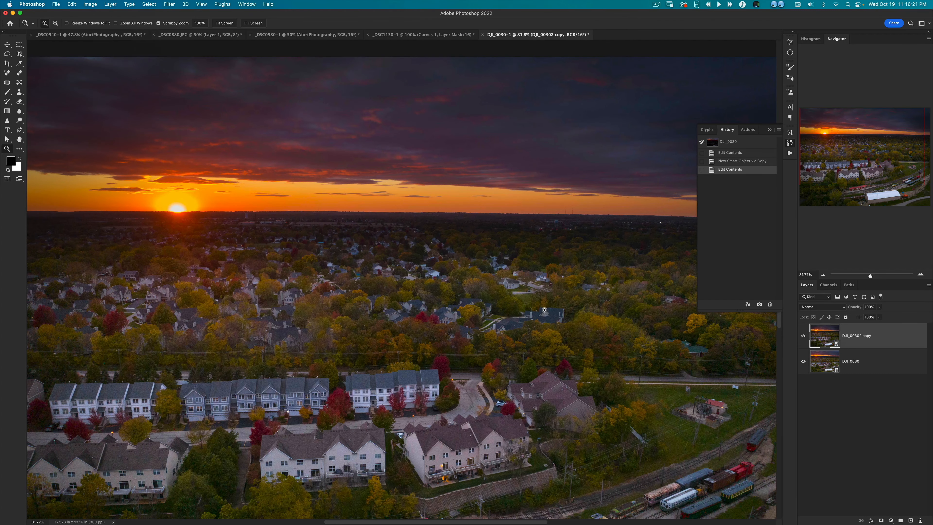
{"action": "scroll", "coordinate": [523, 298], "scroll_direction": "down", "scroll_amount": 2}
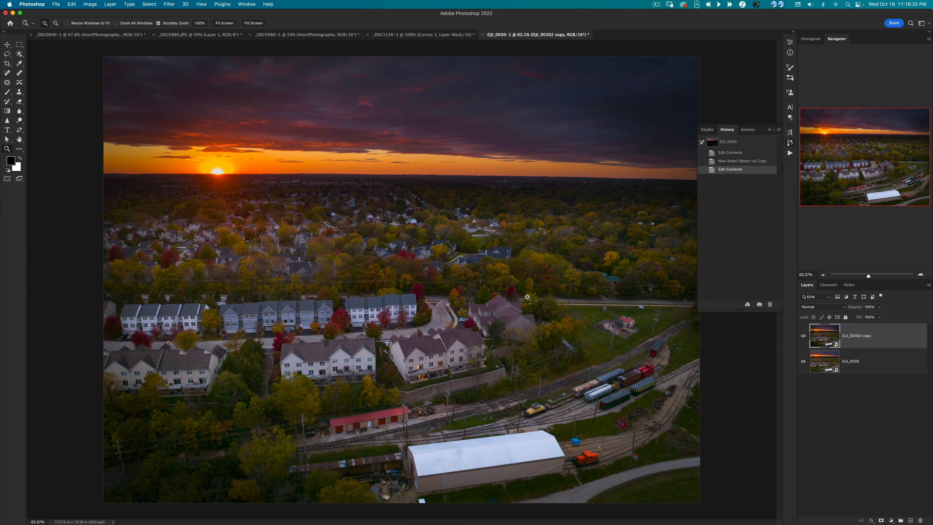
Switch to Finder and open DJI_0032.DNG from the 100MEDIA folder in Camera Raw
{"action": "key", "text": "super+Tab"}
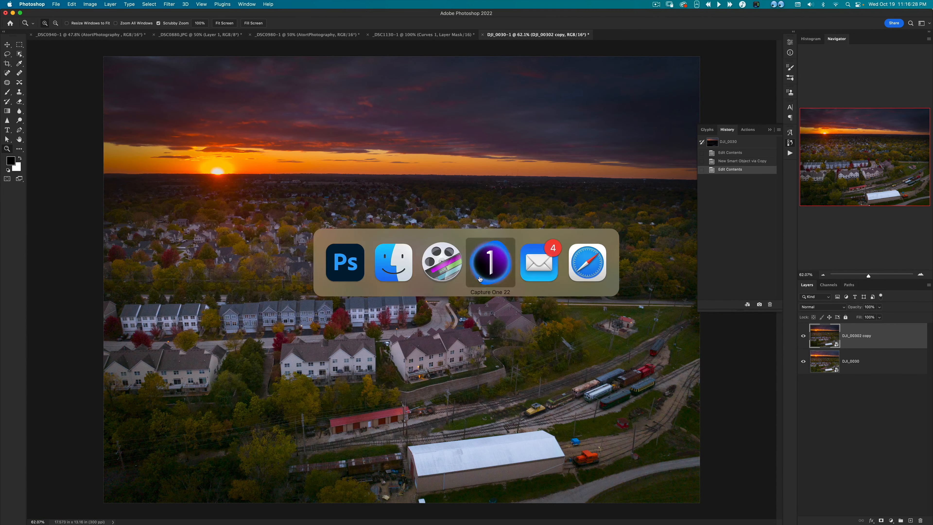
{"action": "left_click", "coordinate": [402, 258]}
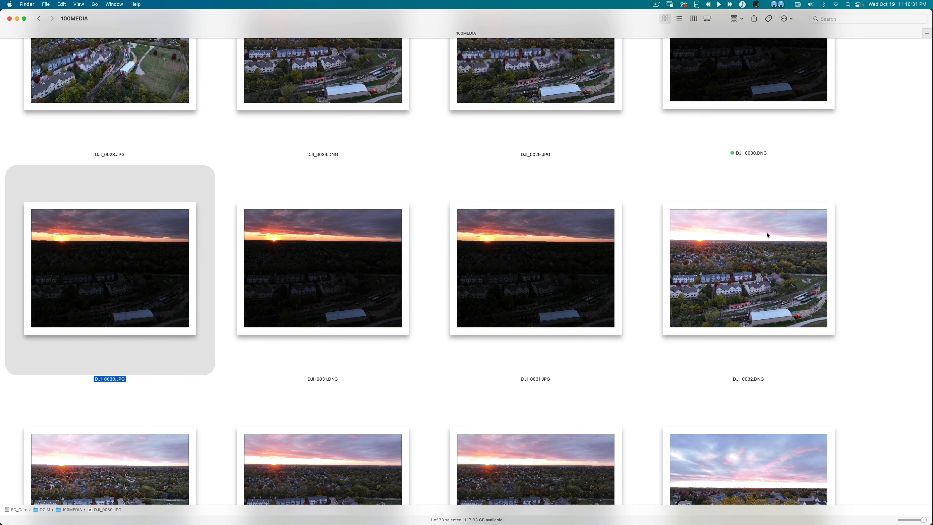
{"action": "left_click", "coordinate": [757, 279]}
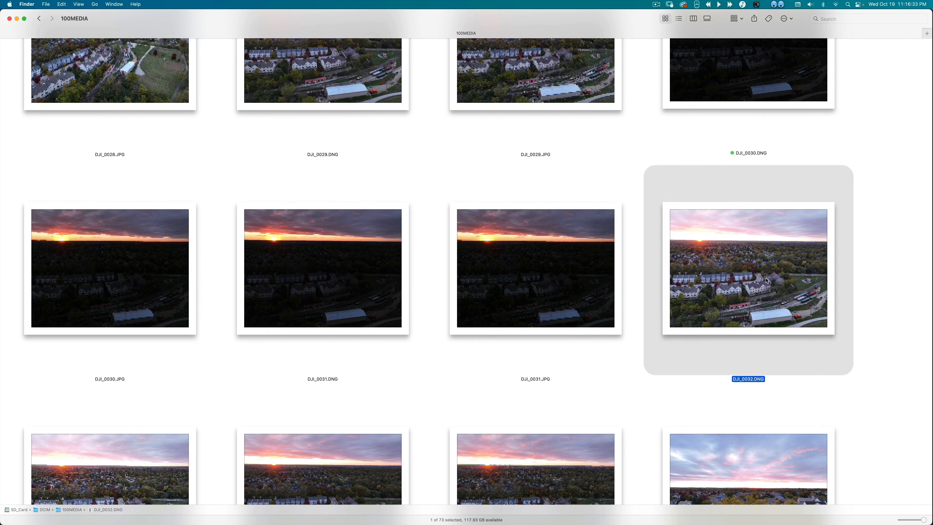
{"action": "double_click", "coordinate": [769, 285]}
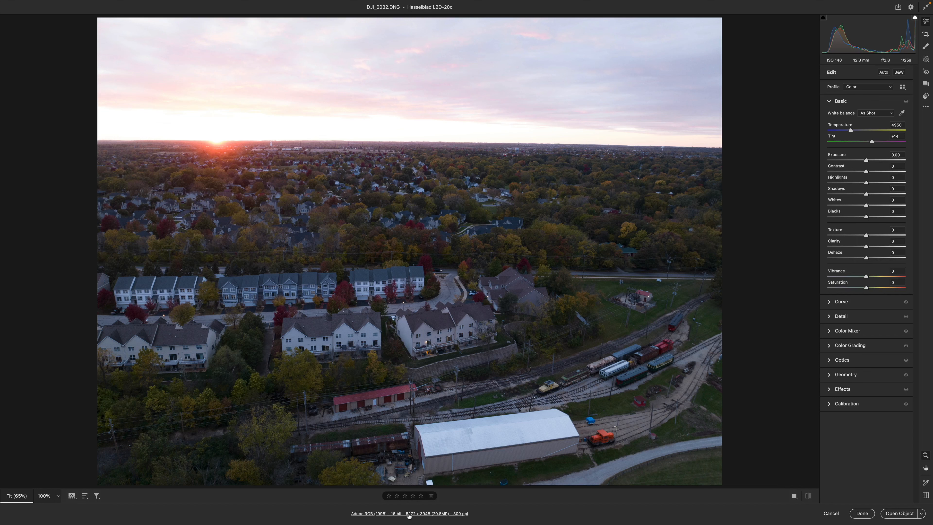
Review the Open in Photoshop as Smart Object option in the Camera Raw workflow preferences, leaving without changes
{"action": "left_click", "coordinate": [410, 514]}
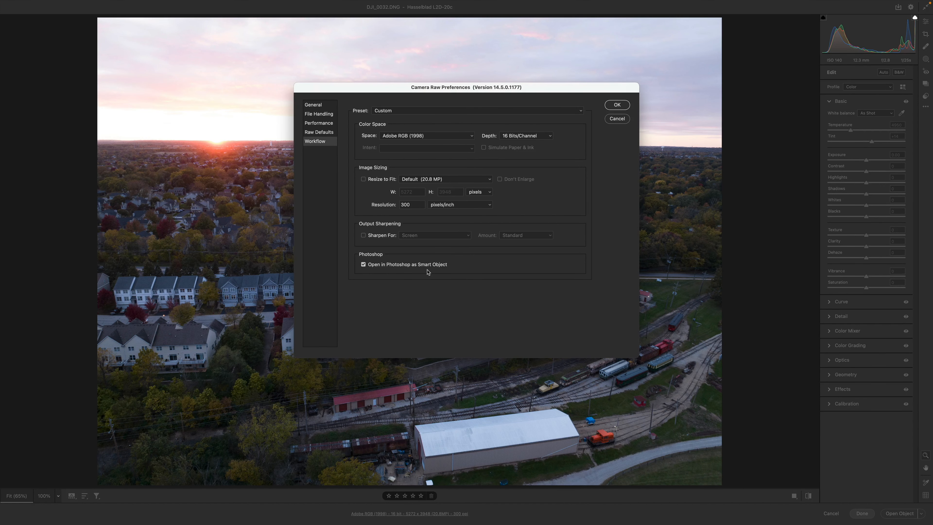
{"action": "left_click", "coordinate": [363, 267]}
{"action": "left_click", "coordinate": [363, 266]}
{"action": "left_click", "coordinate": [608, 120]}
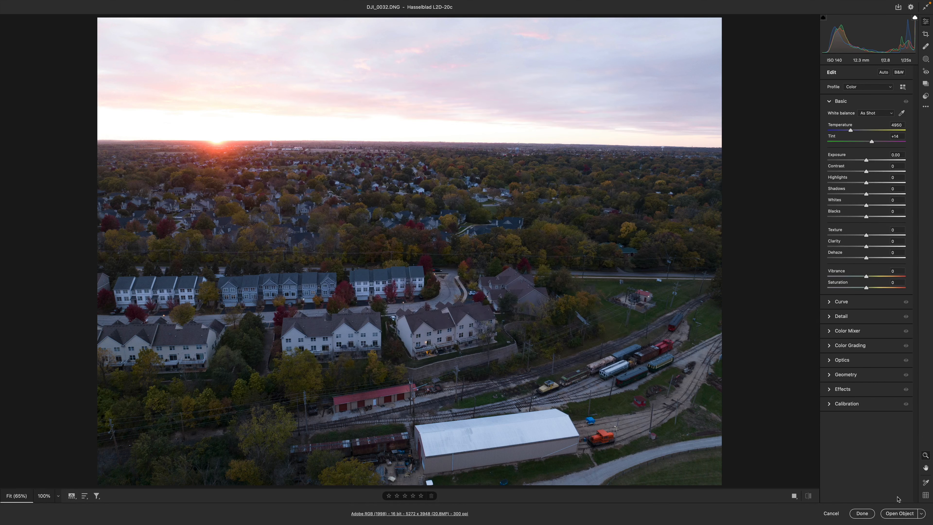
Examine the alternative ways to open the raw file, Open Copy and plain Open
{"action": "key", "text": "alt"}
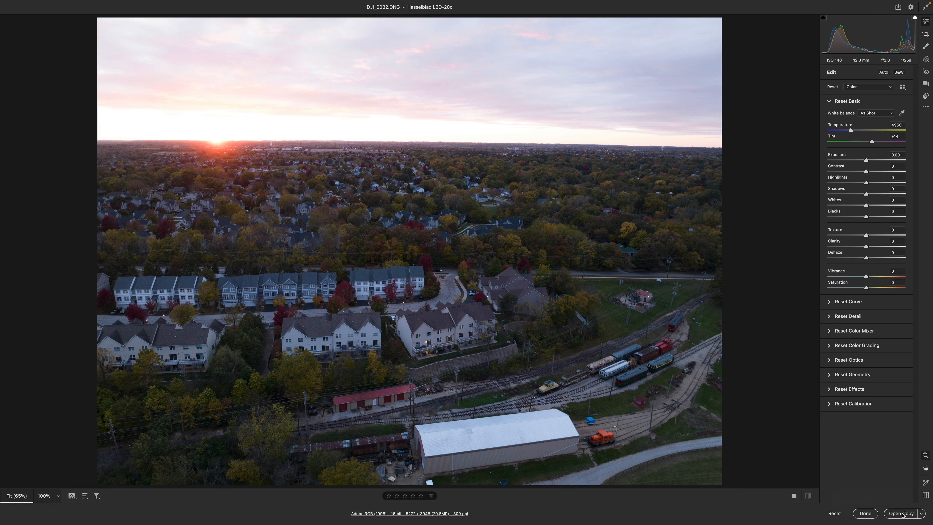
{"action": "key", "text": "shift"}
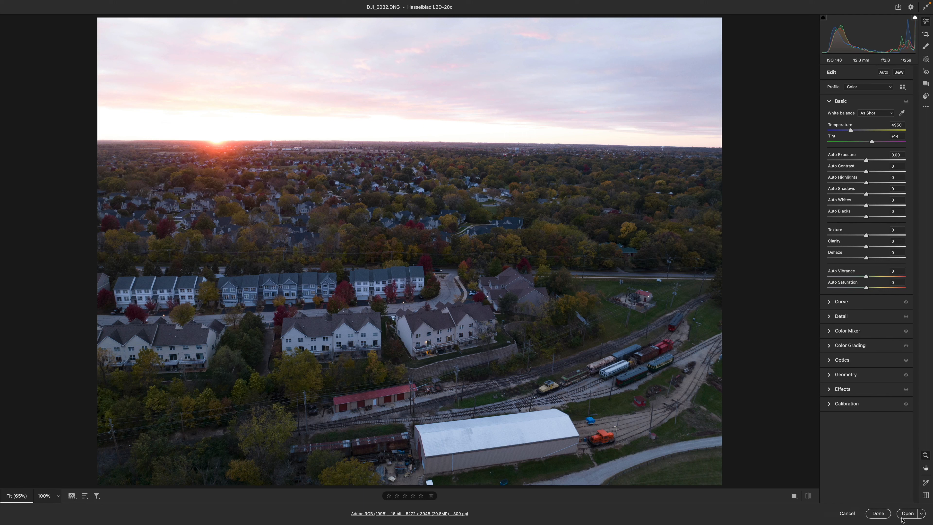
{"action": "key", "text": "alt"}
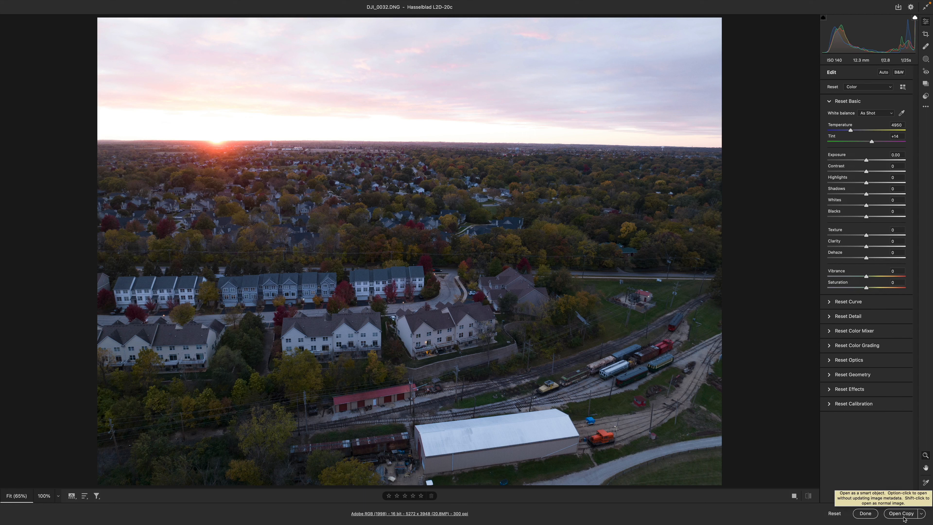
{"action": "key", "text": "shift"}
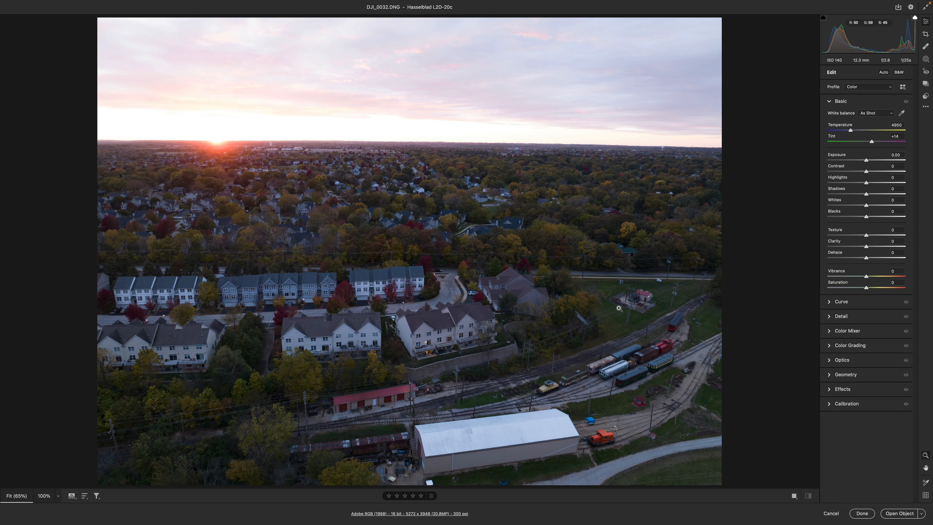
Open DJI_0032.DNG as a smart object and duplicate its layer with New Smart Object via Copy
{"action": "left_click", "coordinate": [899, 513]}
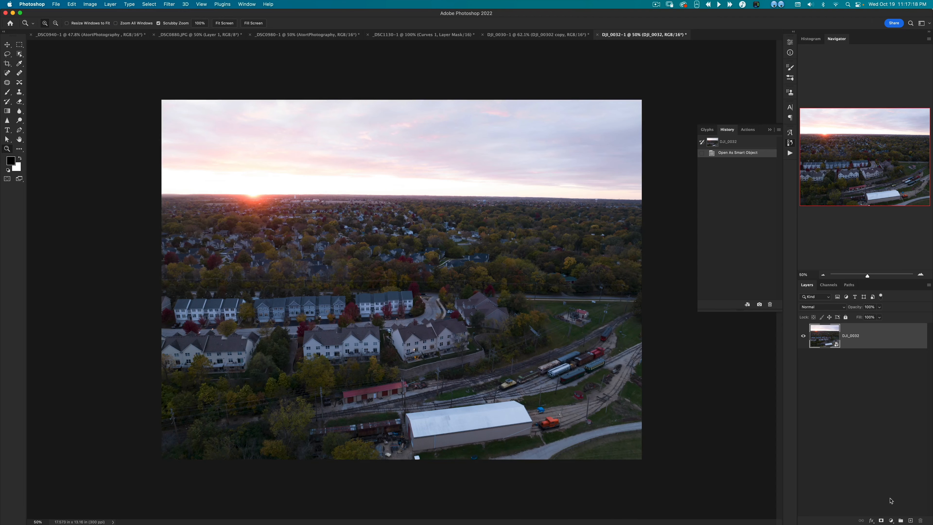
{"action": "right_click", "coordinate": [861, 335]}
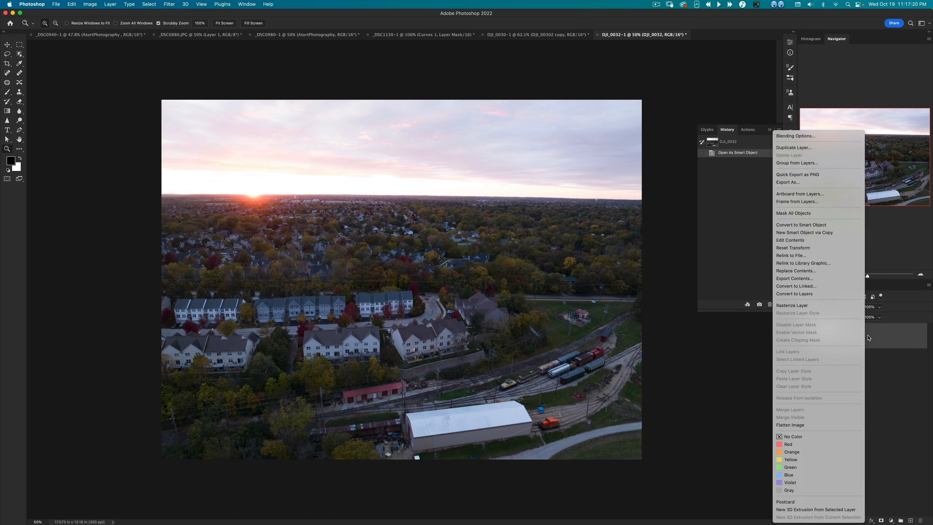
{"action": "left_click", "coordinate": [836, 232]}
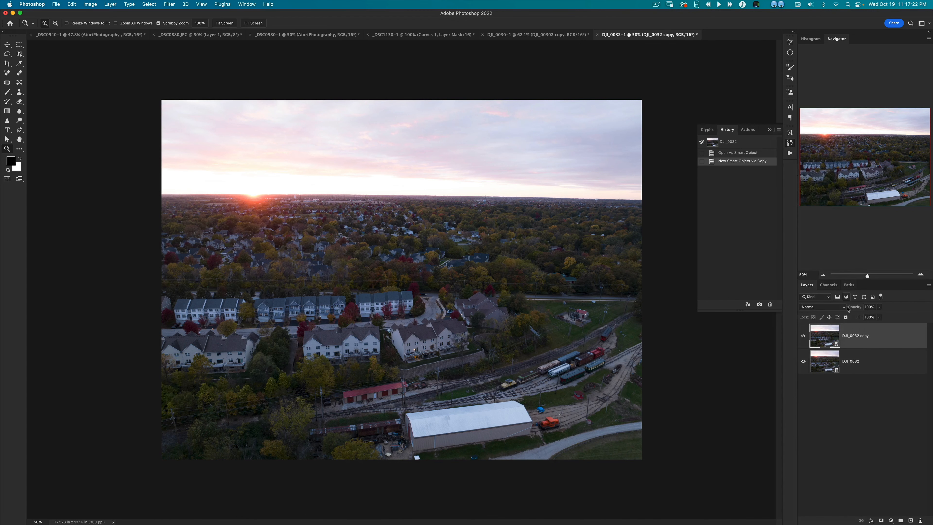